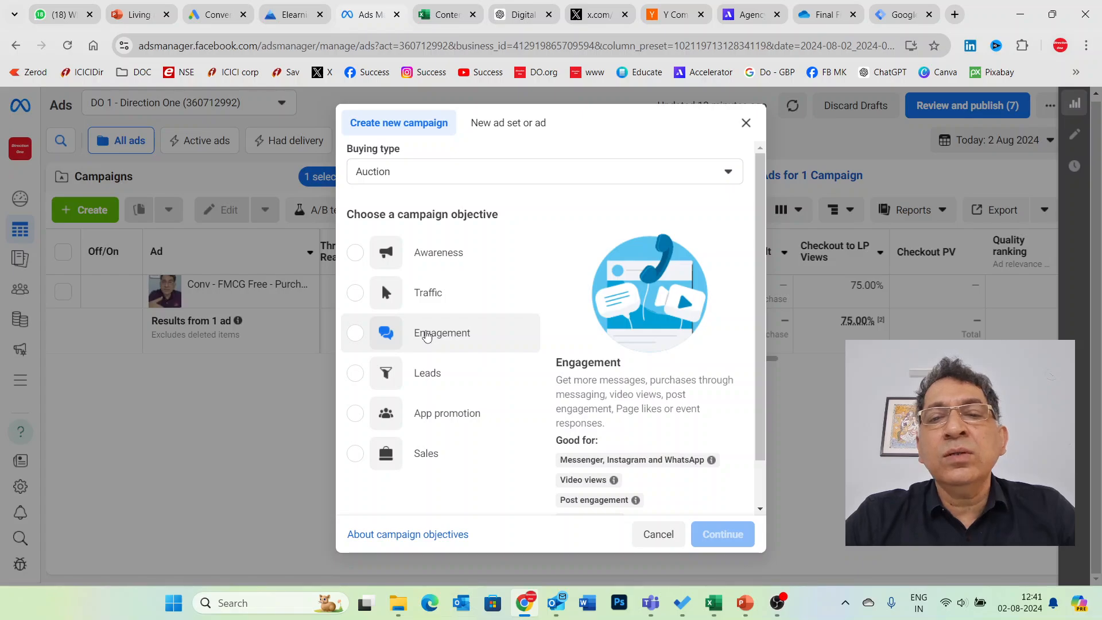
Create a new campaign with the Engagement objective, using the manual engagement campaign setup.
left_click(357, 334)
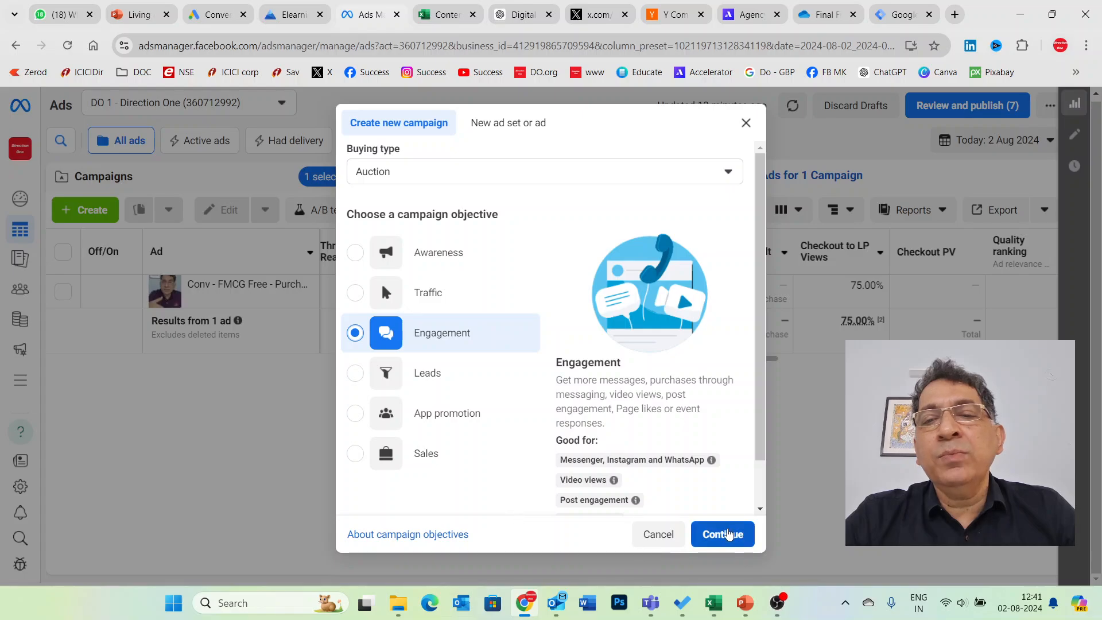
left_click(724, 534)
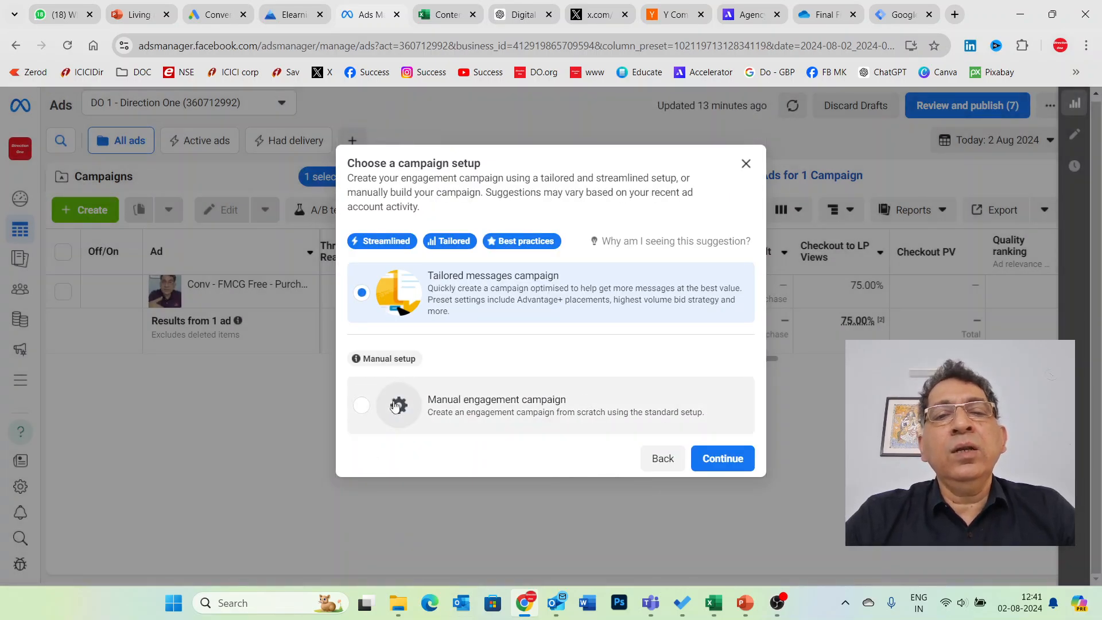
left_click(360, 406)
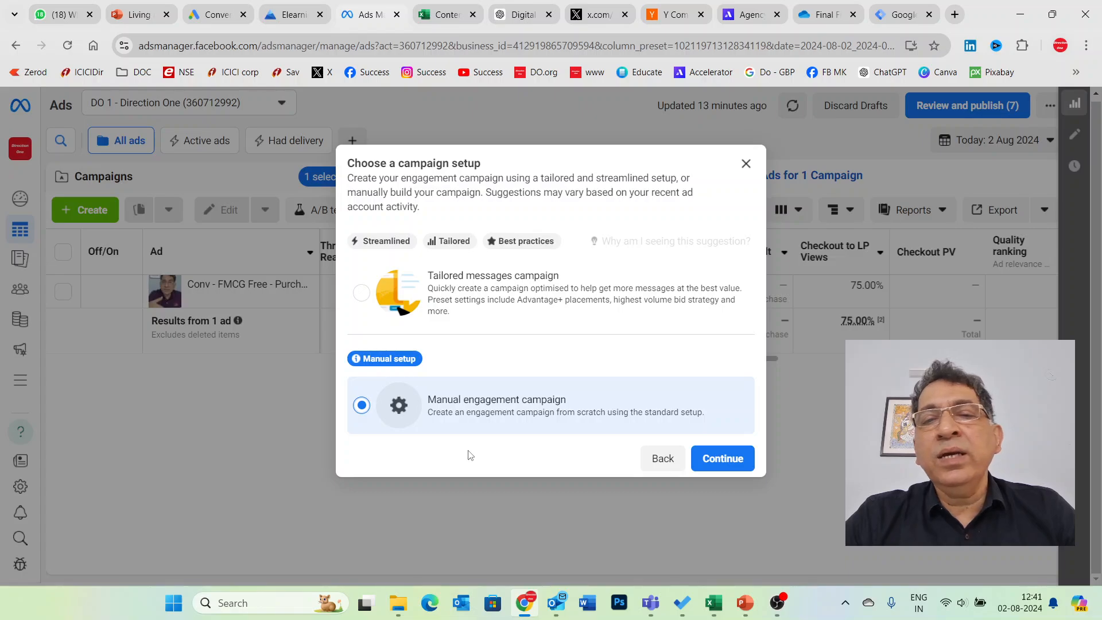
left_click(723, 458)
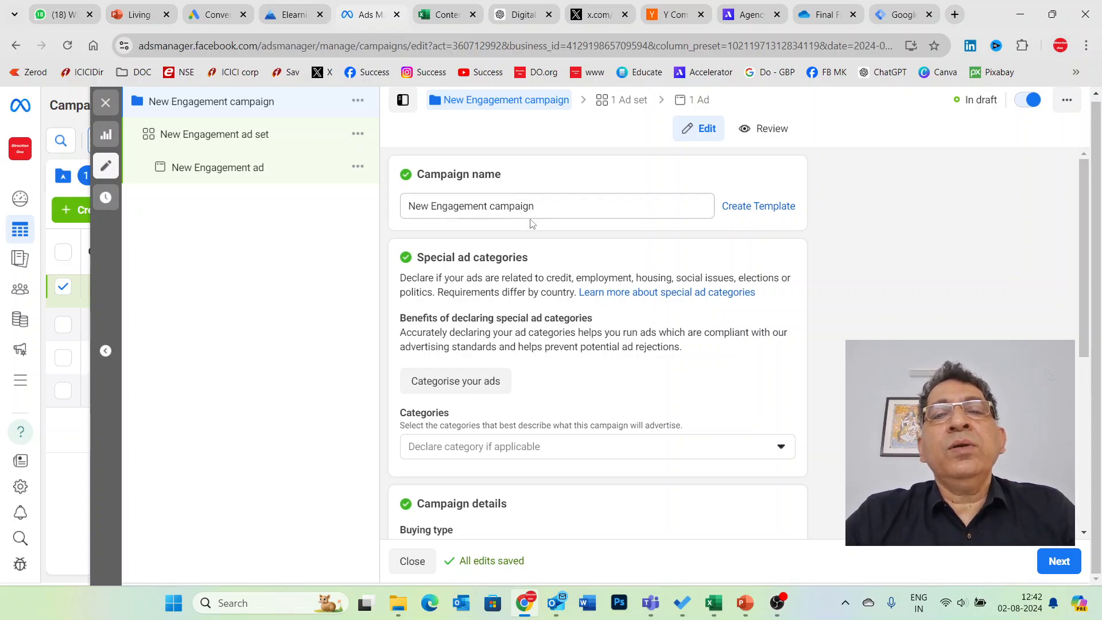
Examine the special ad category questionnaire and the list of declarable categories without declaring any.
scroll(562, 328, "down", 1)
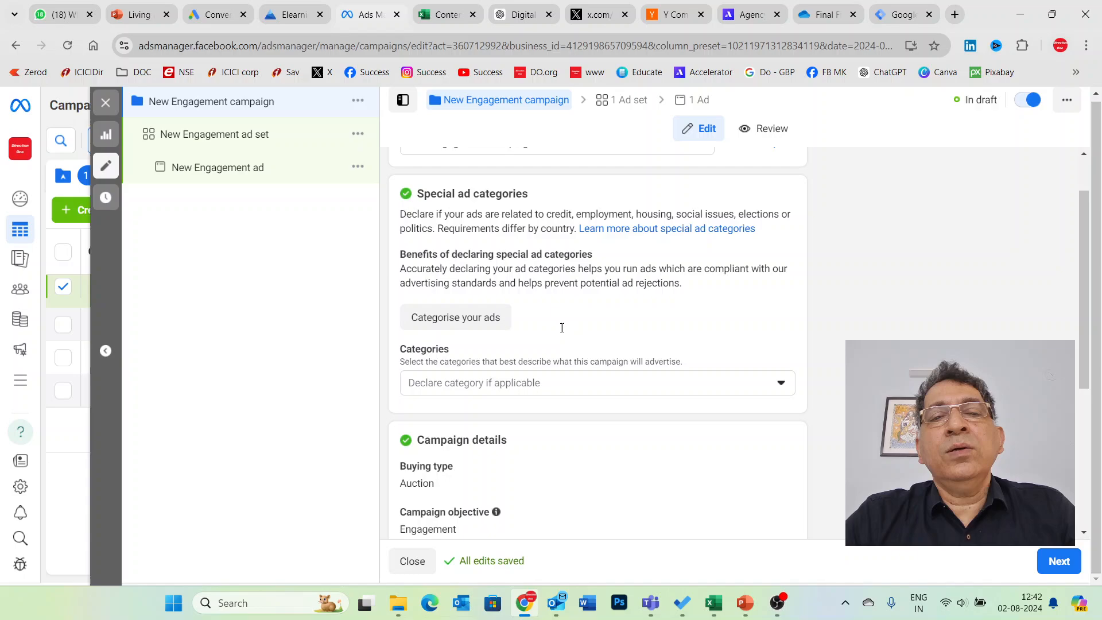
left_click(489, 310)
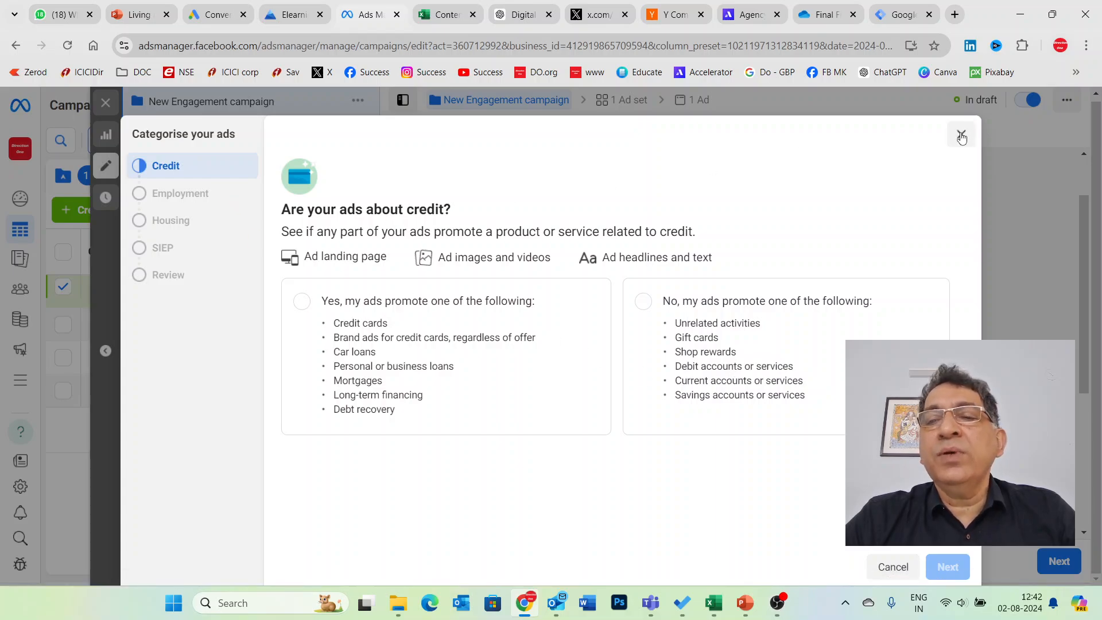
left_click(894, 567)
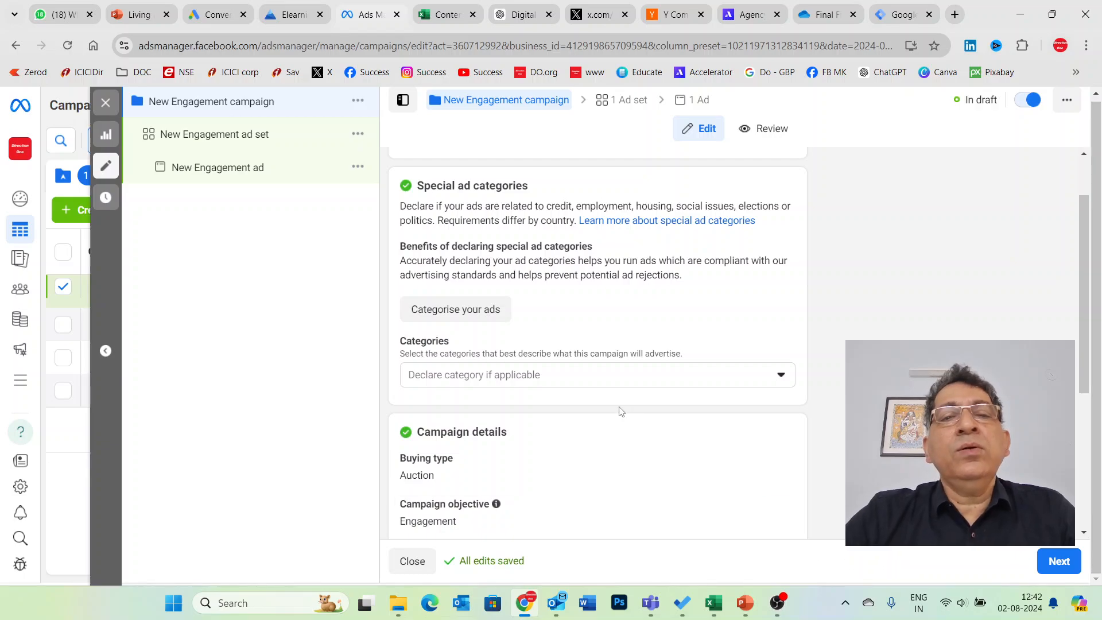
scroll(582, 386, "down", 1)
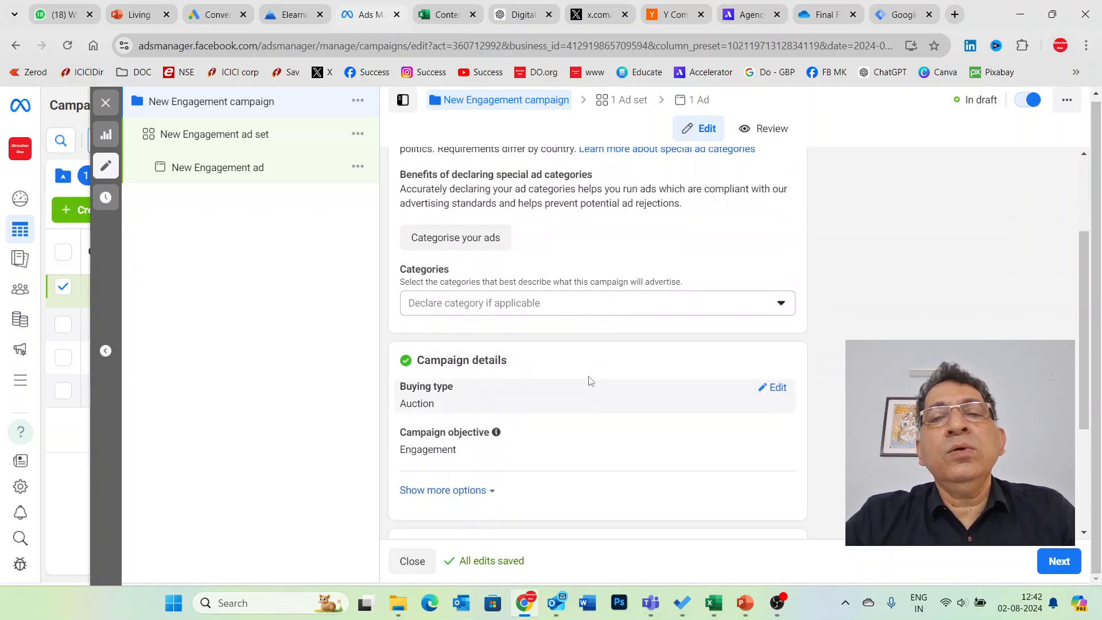
left_click(632, 310)
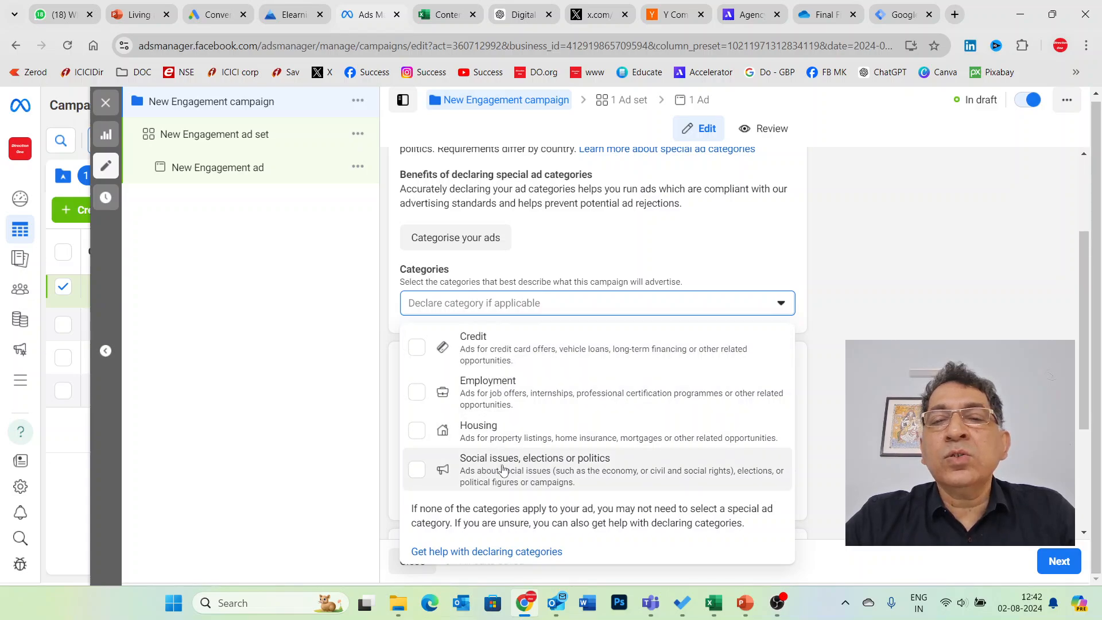
left_click(748, 251)
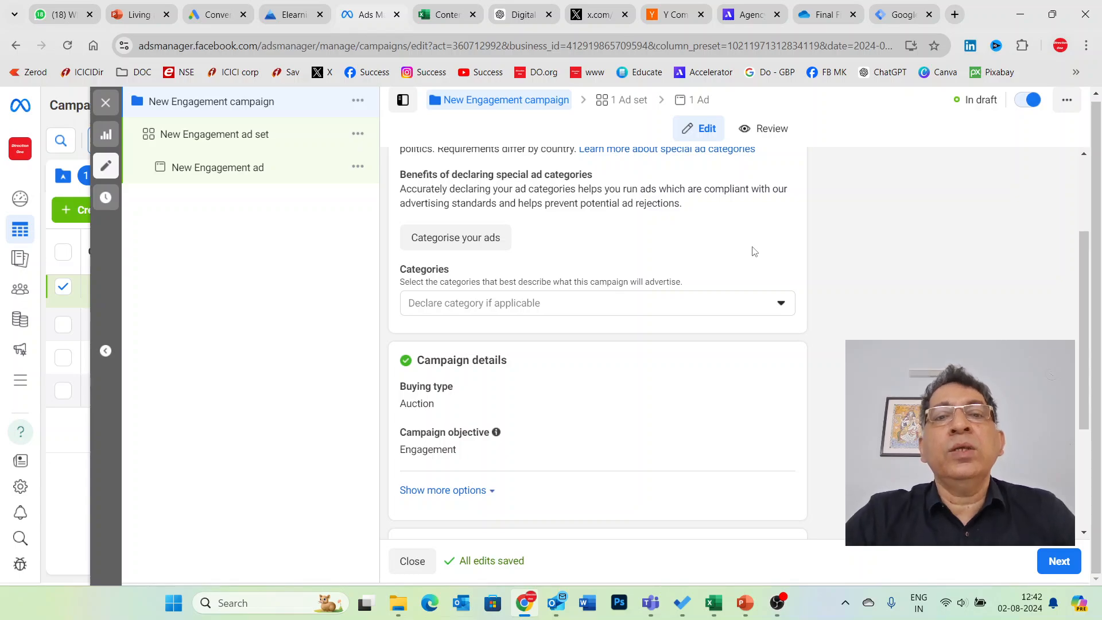
Continue to the ad set and set its conversion location to Facebook Page.
scroll(689, 368, "down", 3)
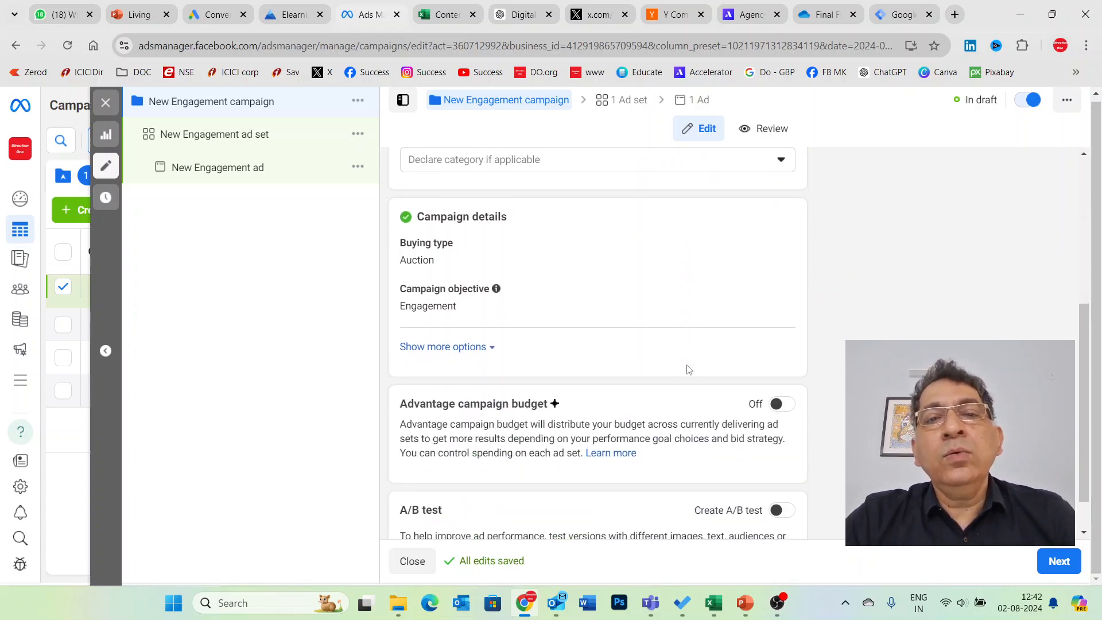
scroll(689, 370, "down", 1)
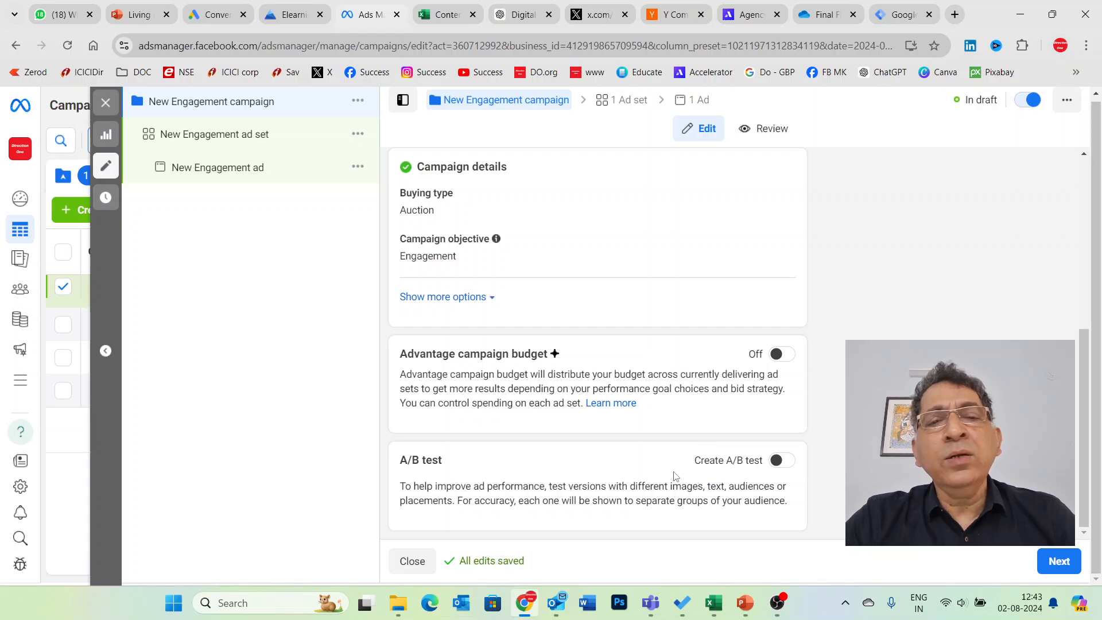
left_click(1056, 561)
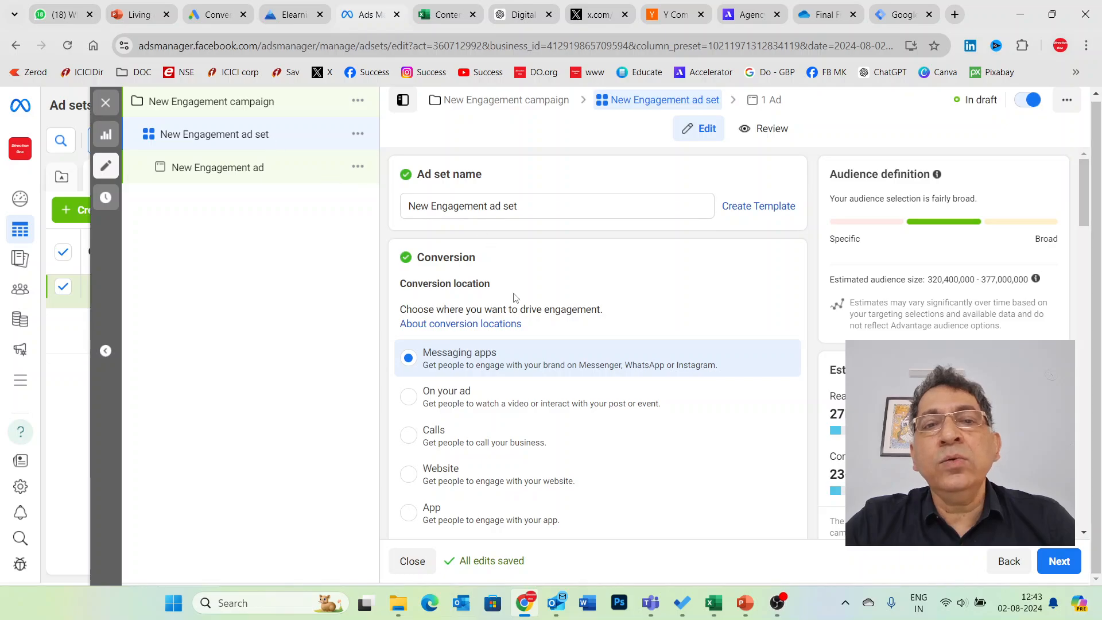
scroll(560, 330, "down", 1)
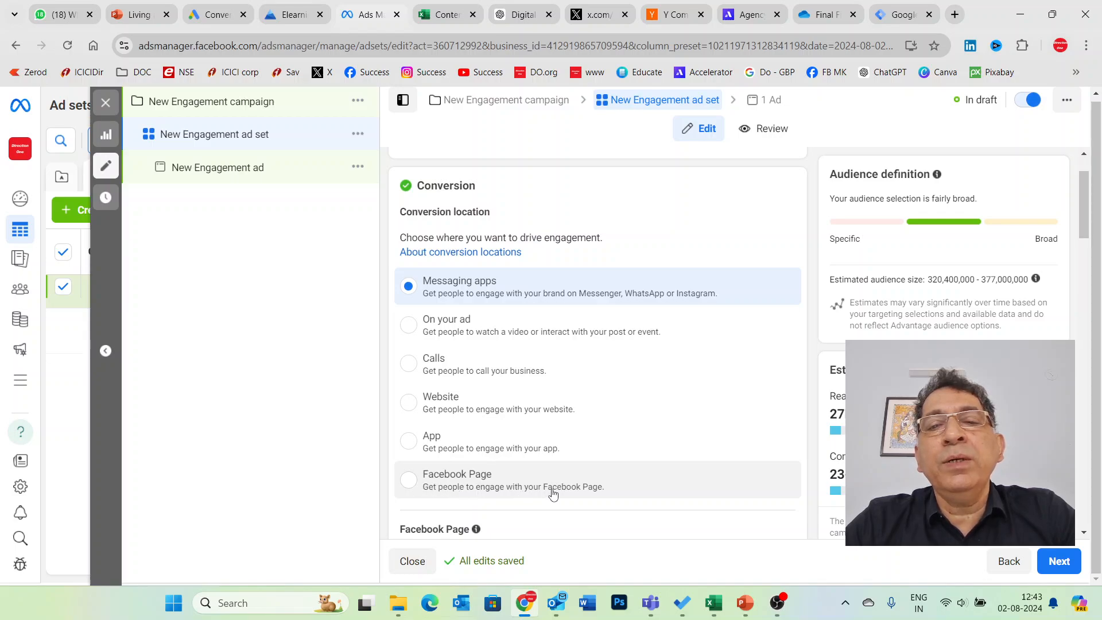
left_click(410, 481)
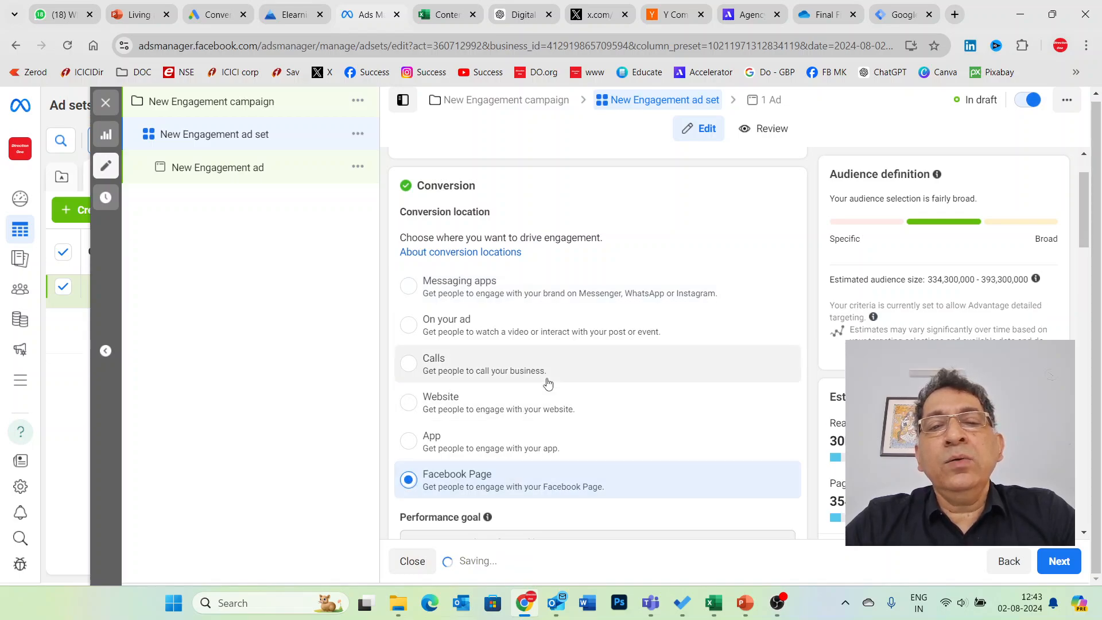
Review the ad set's performance goal, Facebook Page, cost per result goal, budget, schedule and budget scheduling options.
scroll(547, 382, "down", 3)
scroll(549, 384, "down", 1)
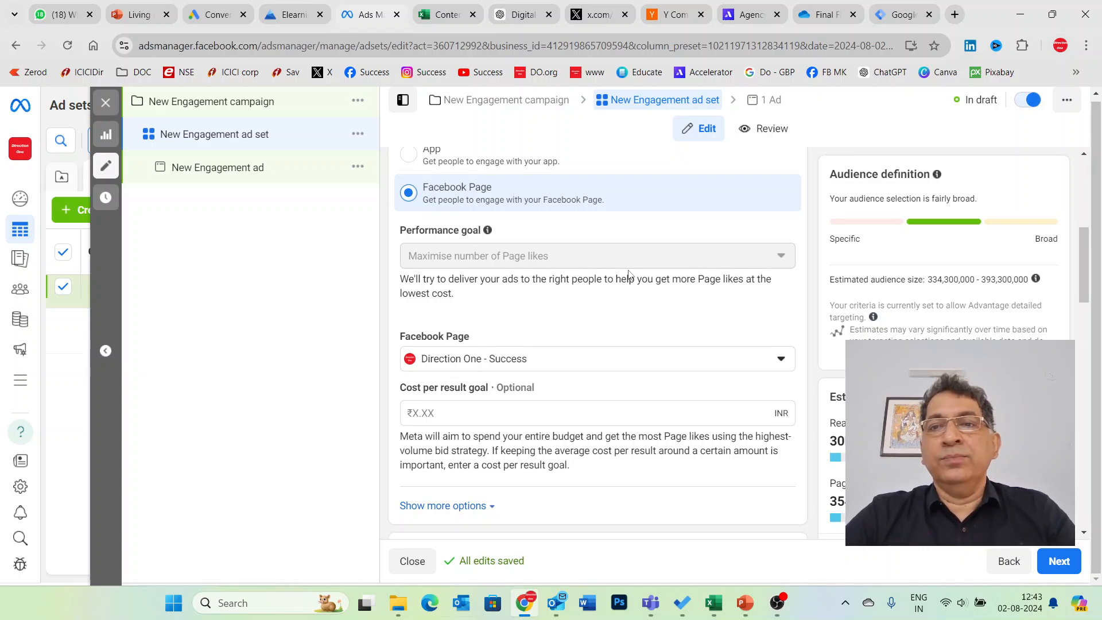
scroll(626, 310, "down", 1)
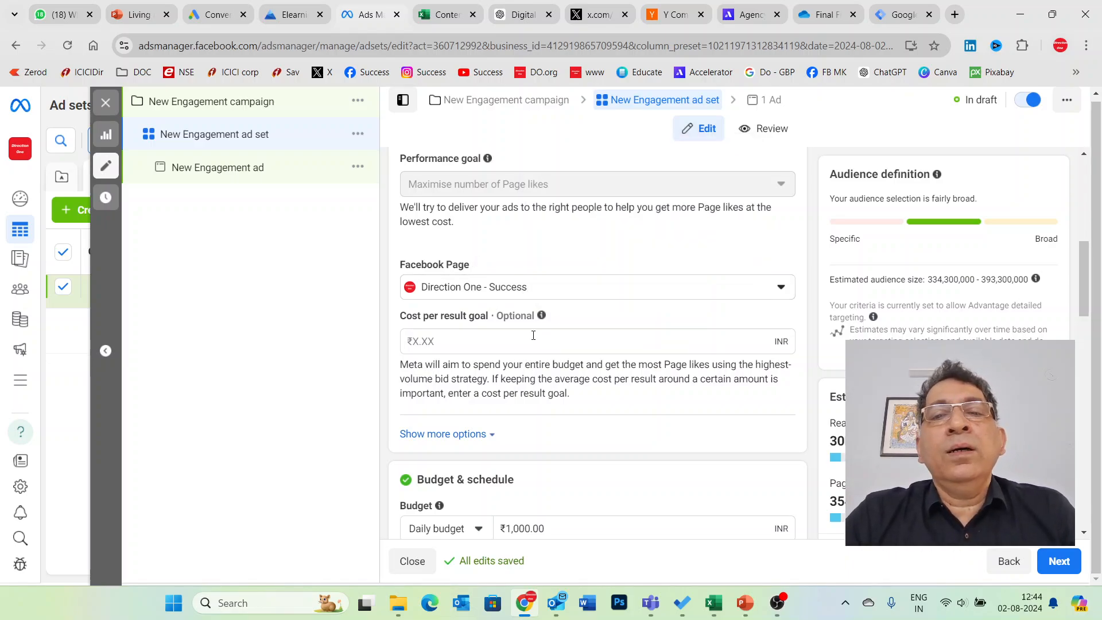
scroll(528, 357, "down", 3)
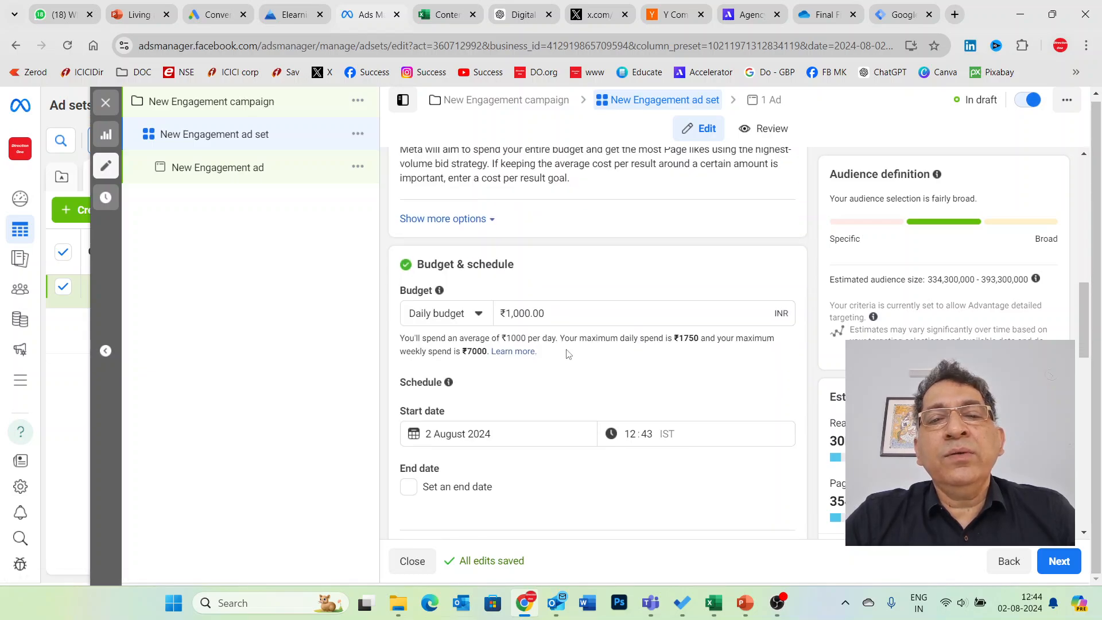
scroll(565, 356, "down", 2)
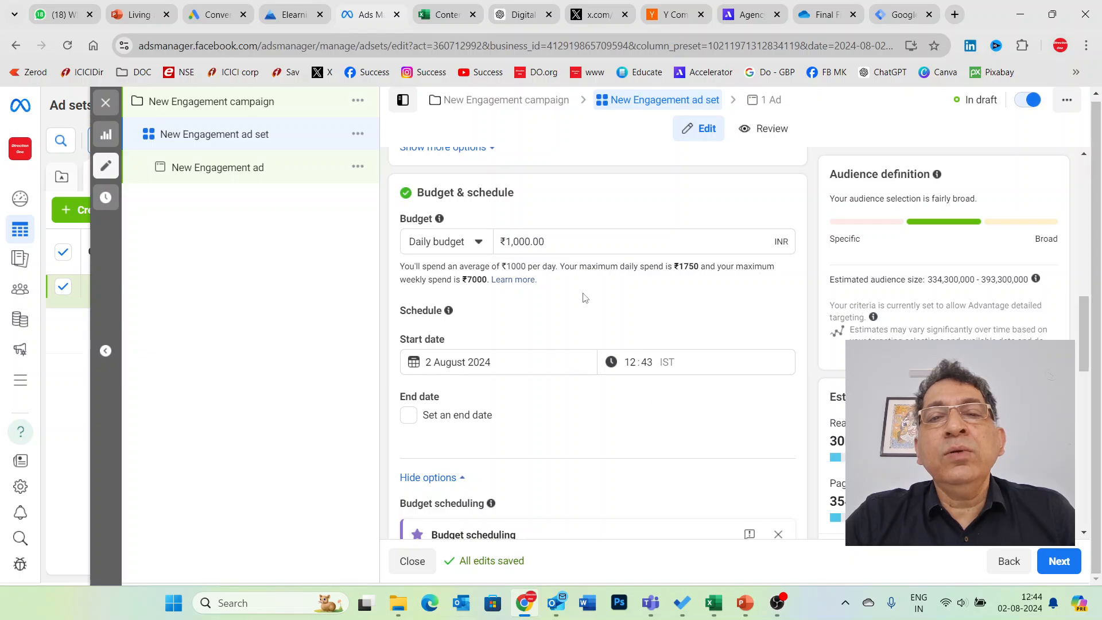
scroll(566, 333, "down", 1)
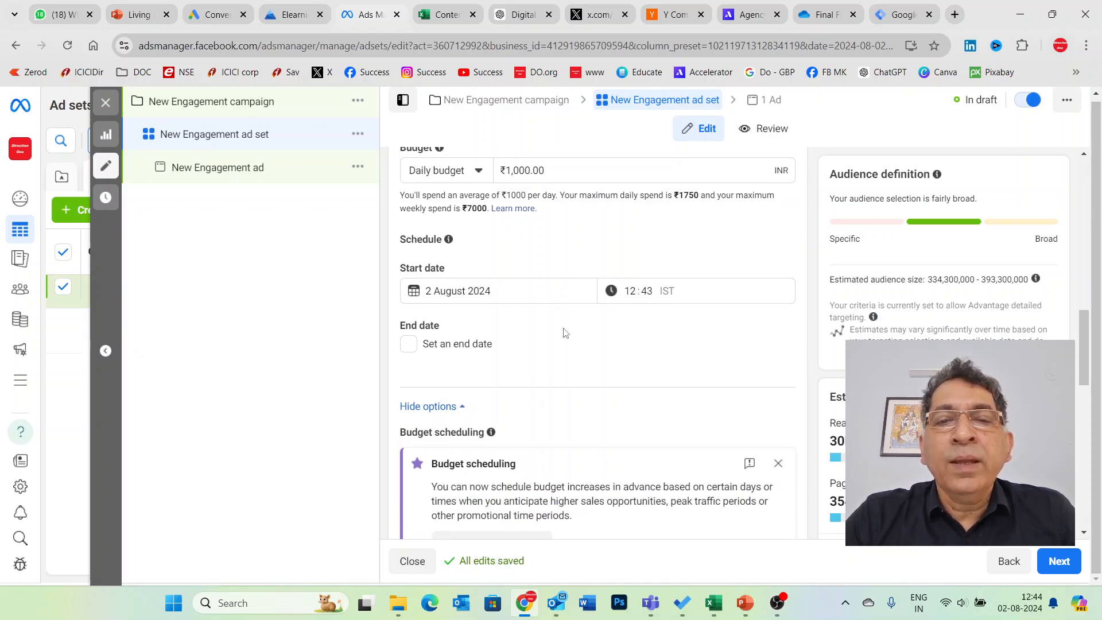
scroll(565, 339, "up", 1)
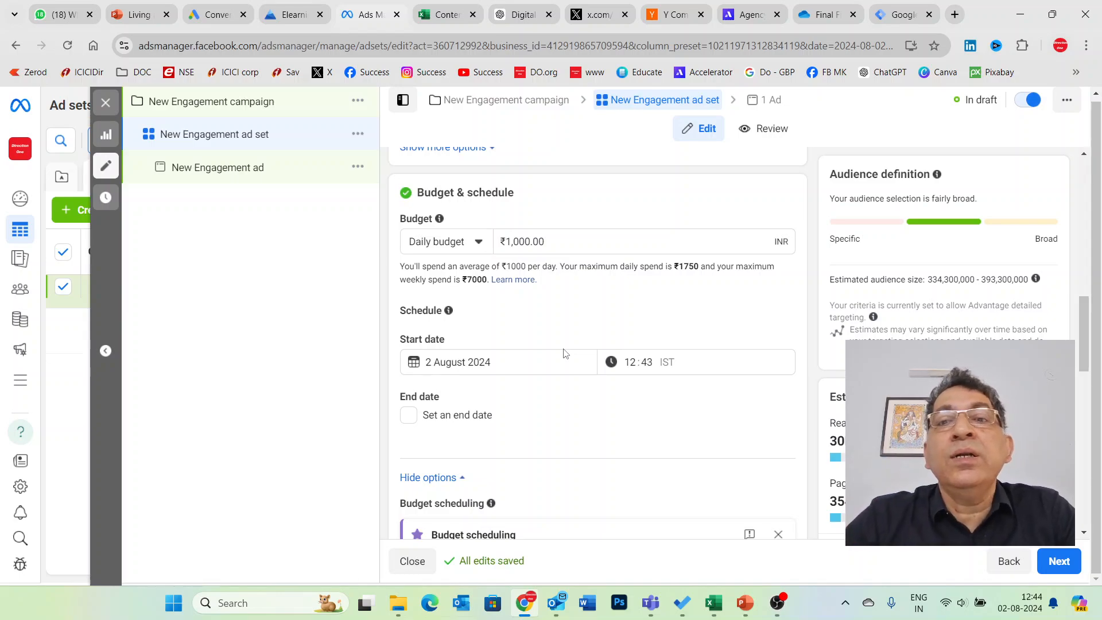
scroll(603, 334, "down", 1)
scroll(603, 335, "down", 5)
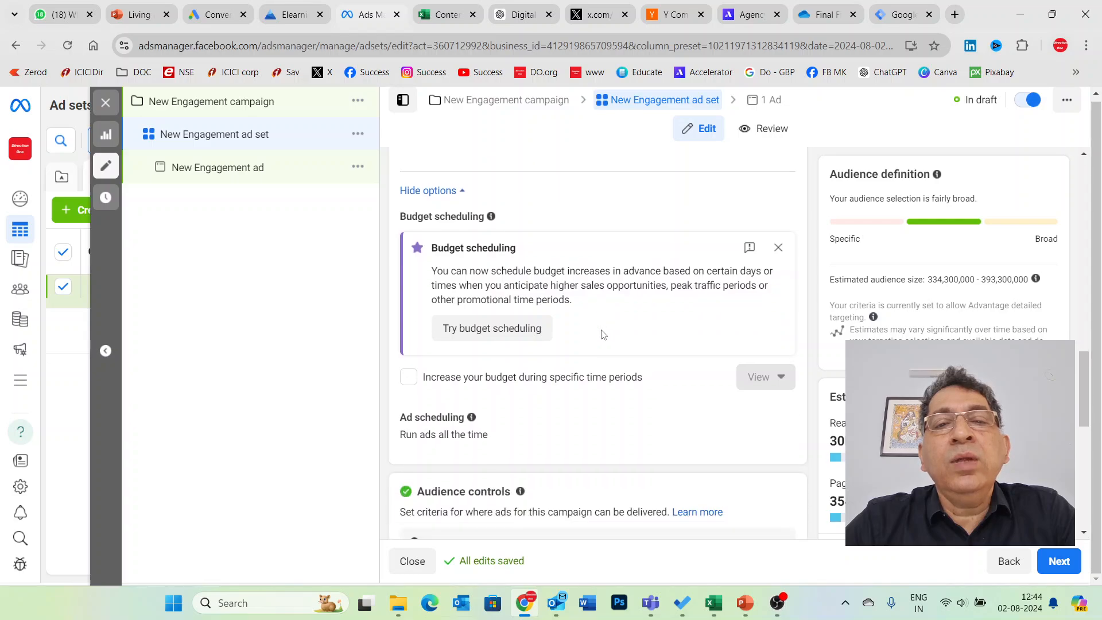
Edit the audience locations and include the country Tanzania alongside India.
scroll(648, 305, "down", 2)
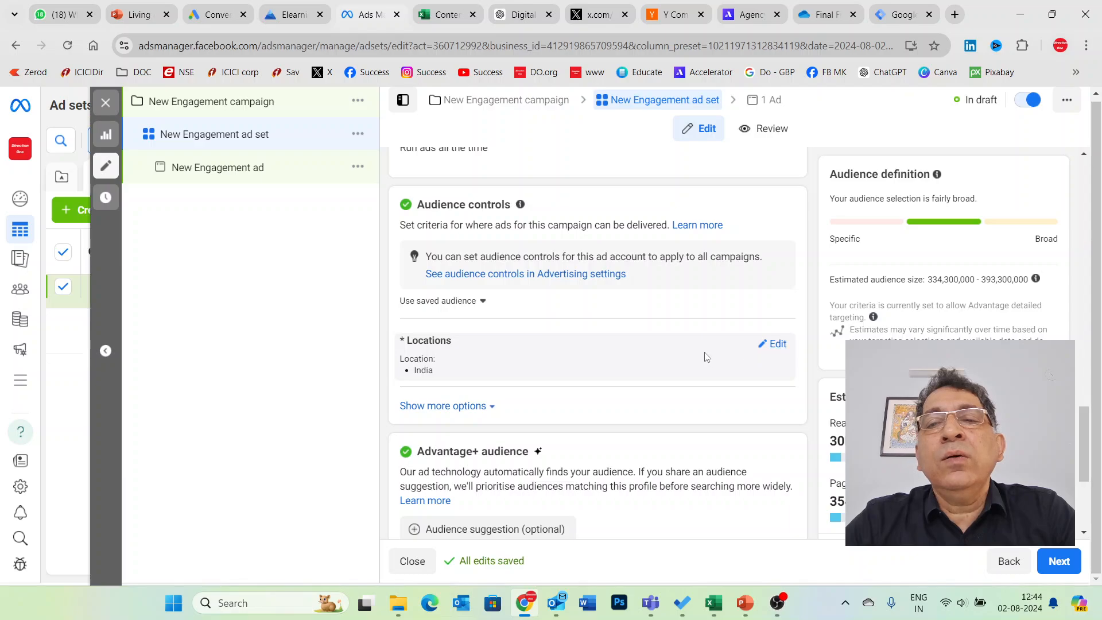
left_click(777, 344)
scroll(573, 352, "down", 2)
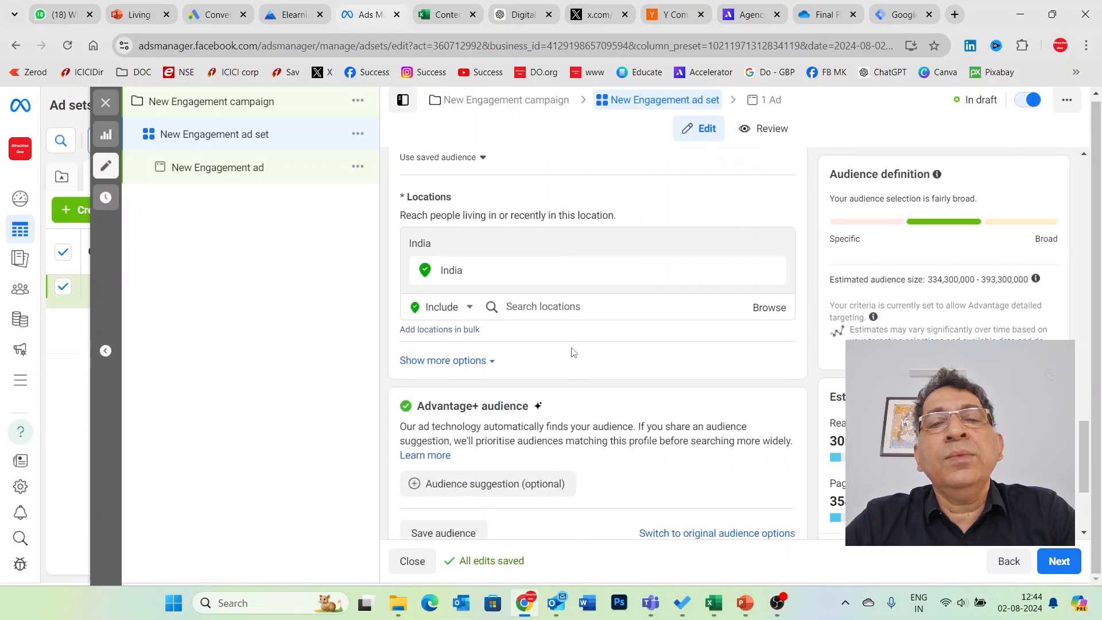
left_click(530, 306)
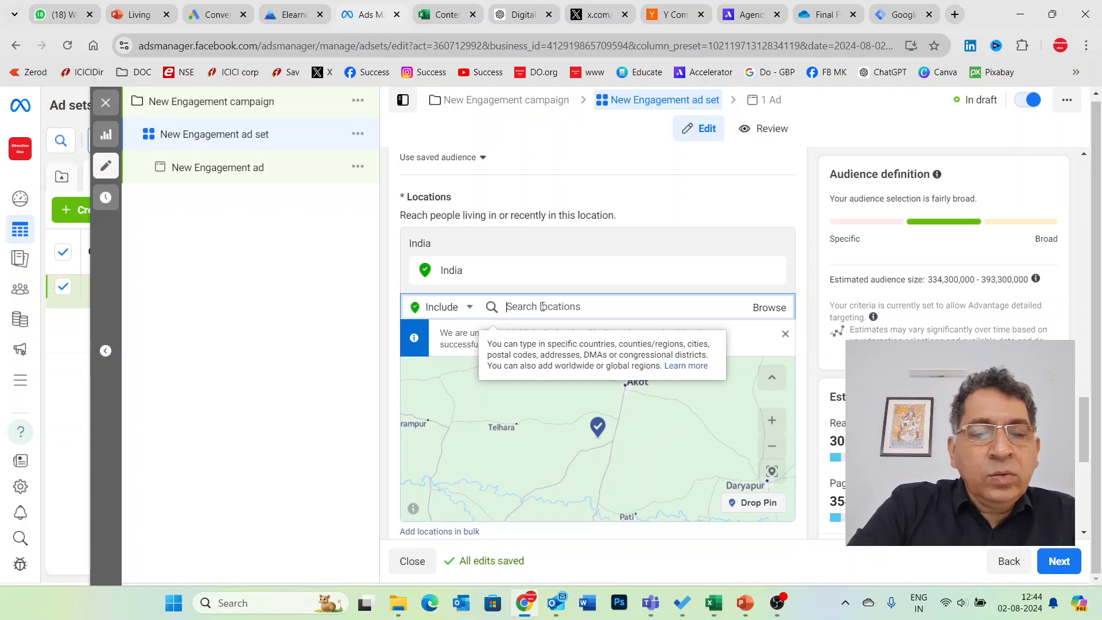
type("tanzania")
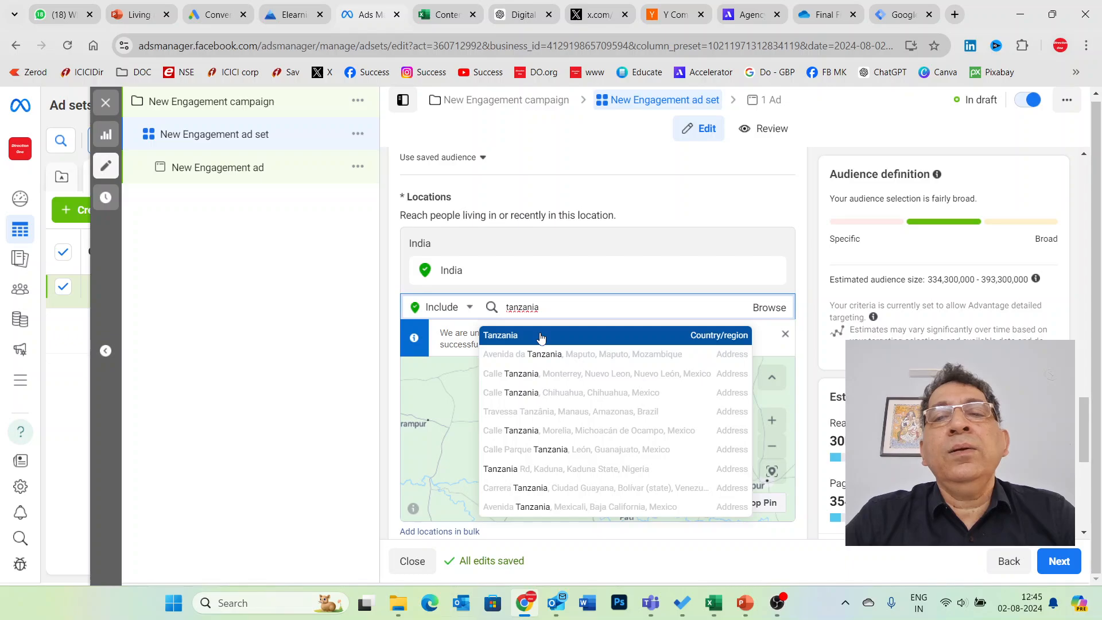
left_click(541, 336)
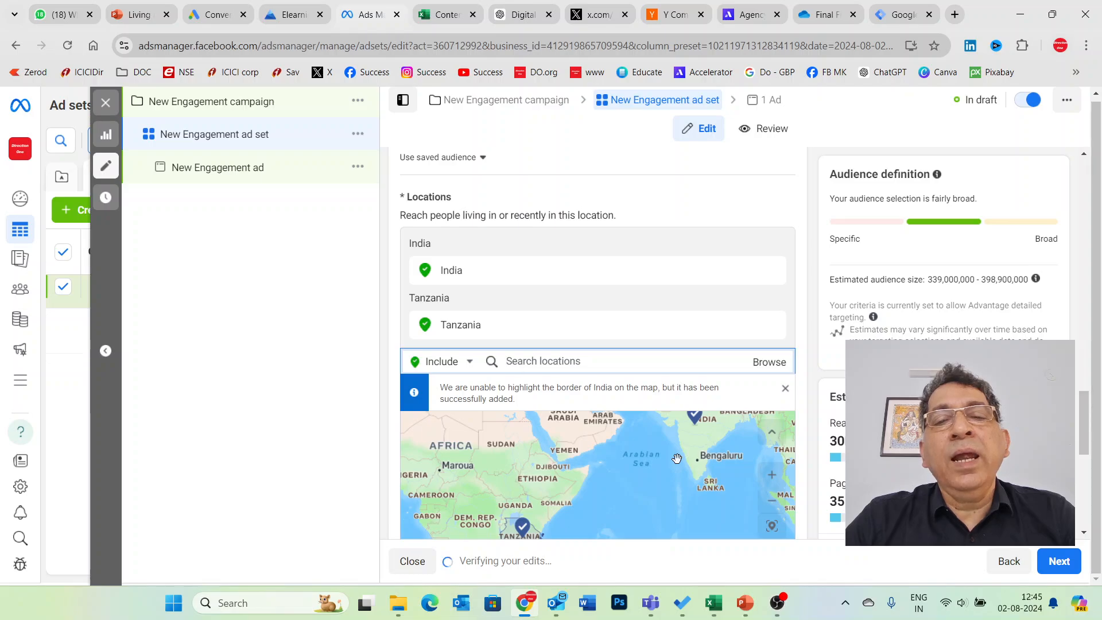
Include the country Nigeria in the ad set's audience locations.
scroll(672, 457, "down", 1)
scroll(677, 453, "up", 1)
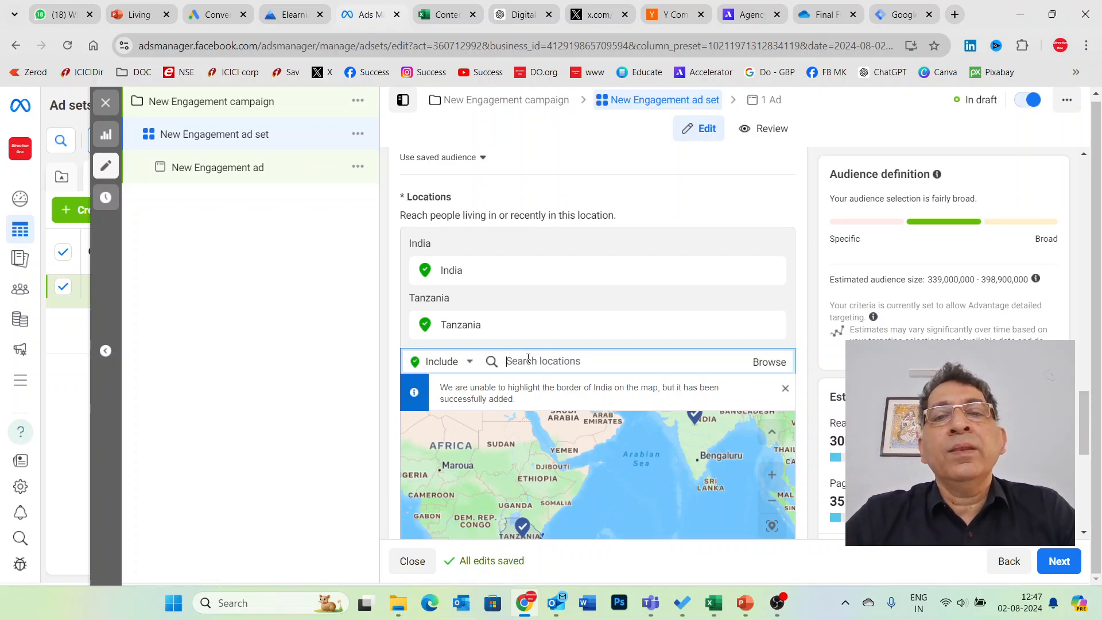
type("Nigeria")
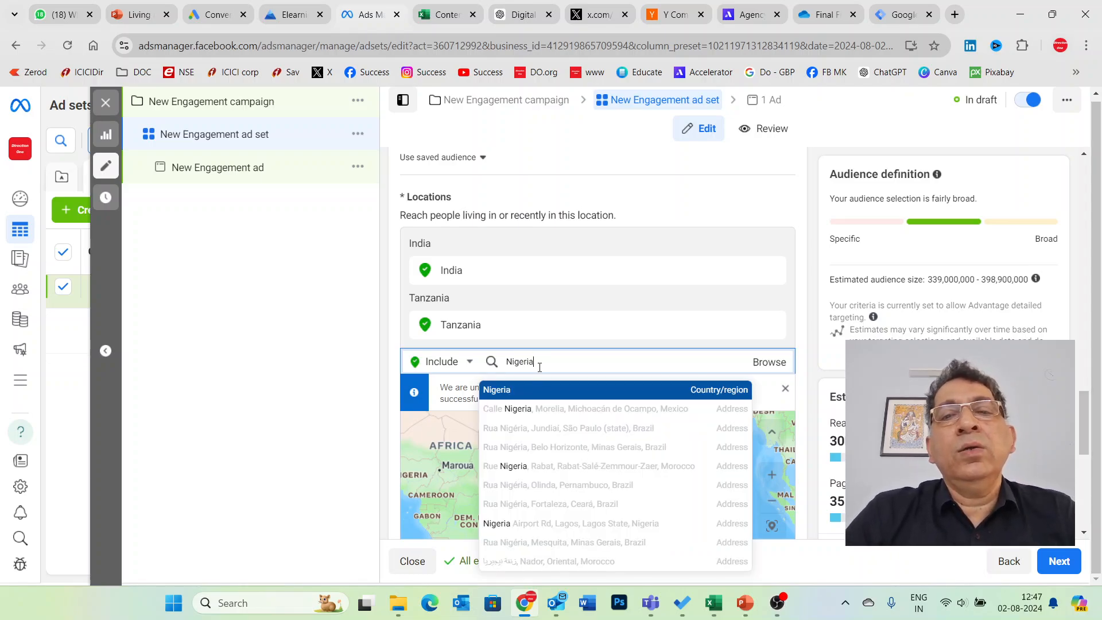
left_click(519, 394)
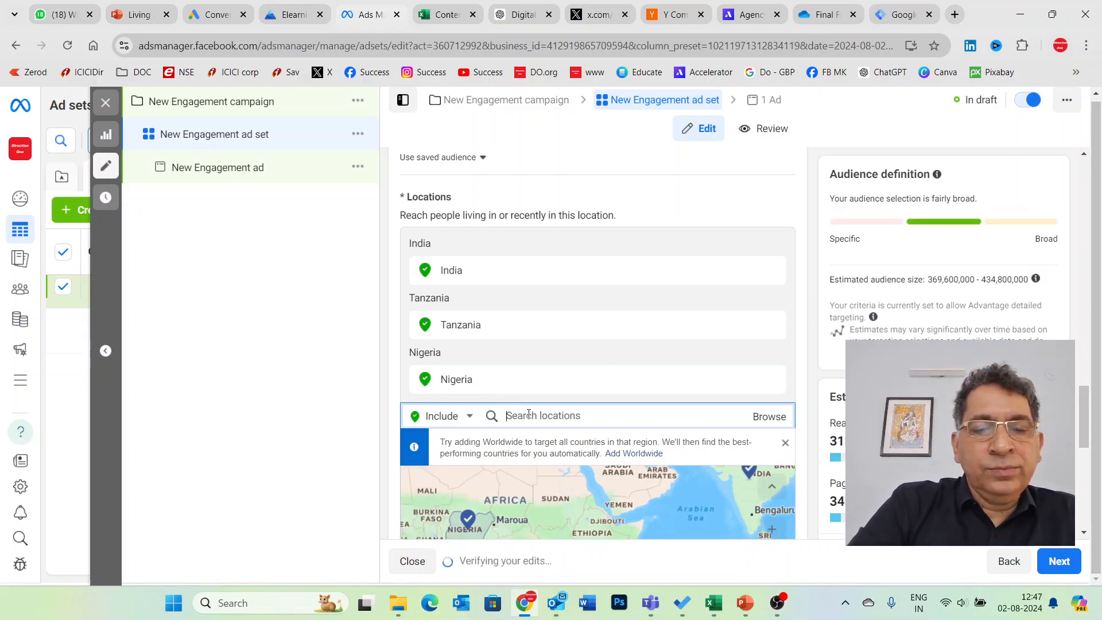
Include the country Bangladesh in the ad set's audience locations and leave the location search.
type("Bang")
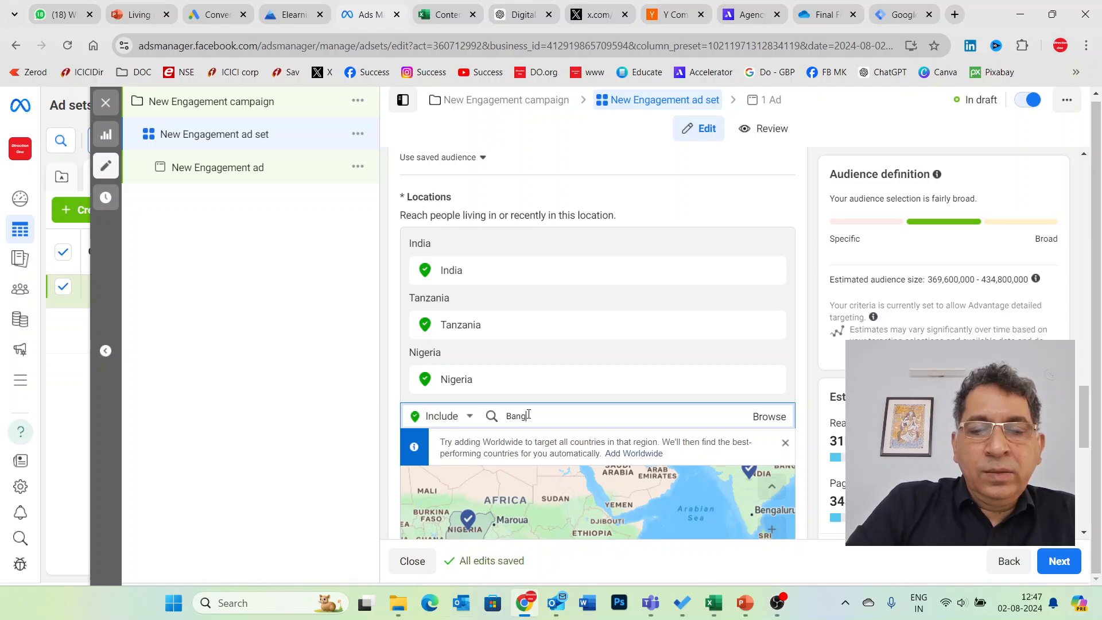
type("ladesh")
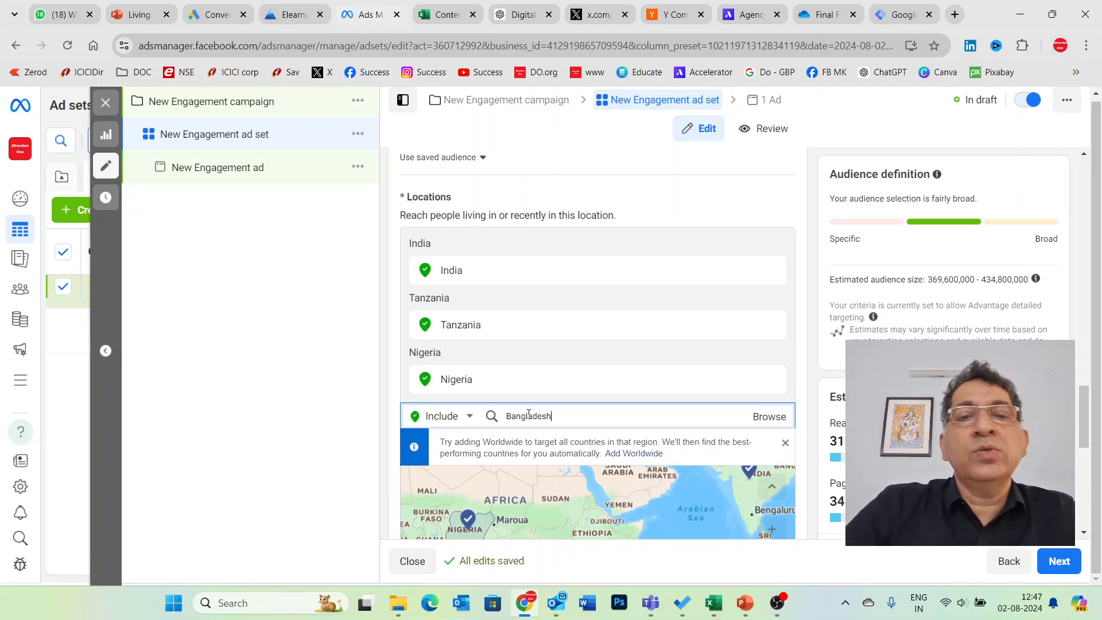
key("Return")
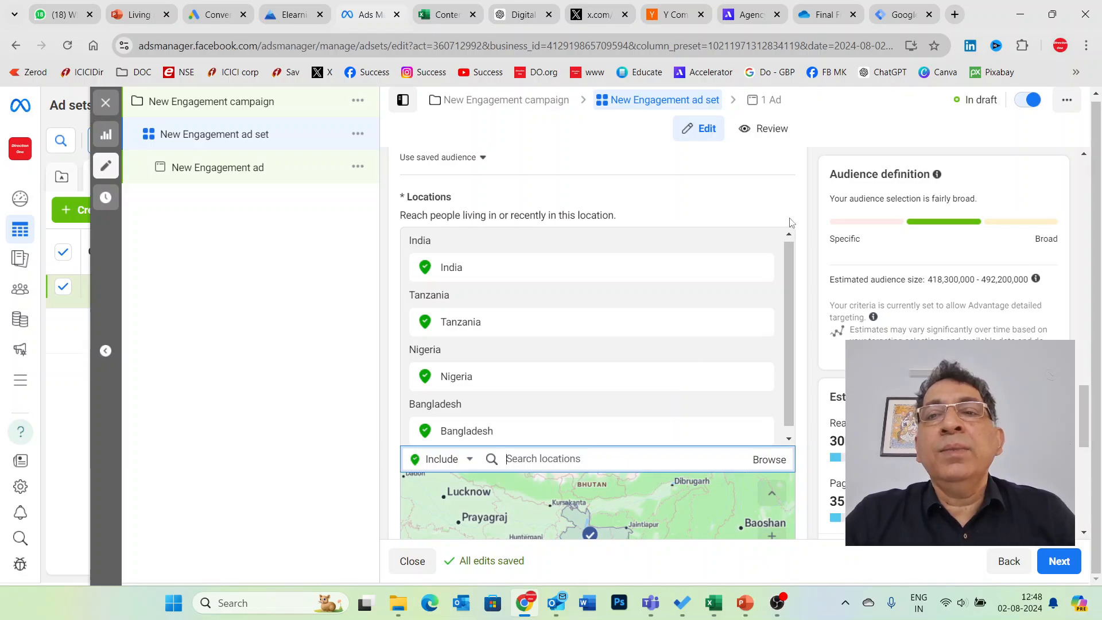
left_click(786, 193)
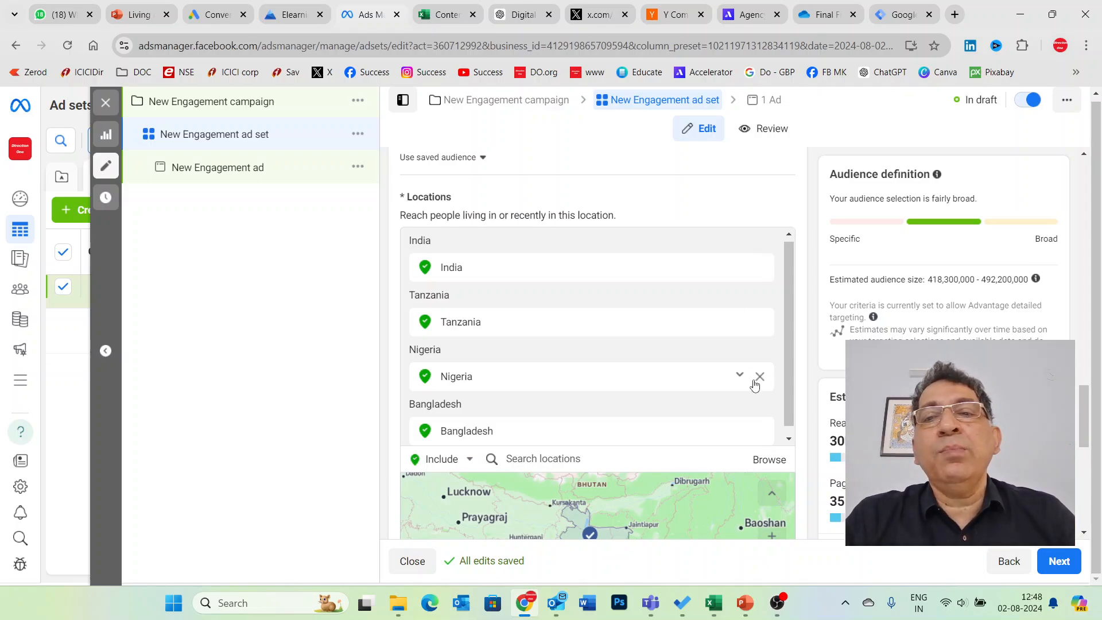
scroll(814, 353, "down", 4)
scroll(814, 353, "down", 5)
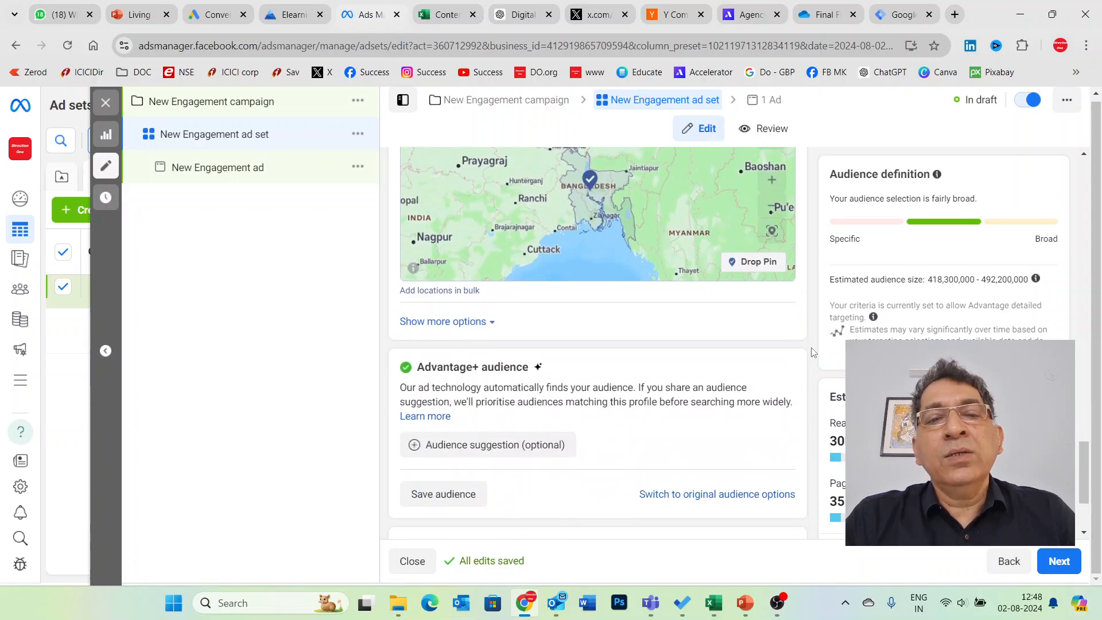
Review the ad set's included locations, Advantage+ audience and placement settings.
scroll(812, 352, "up", 8)
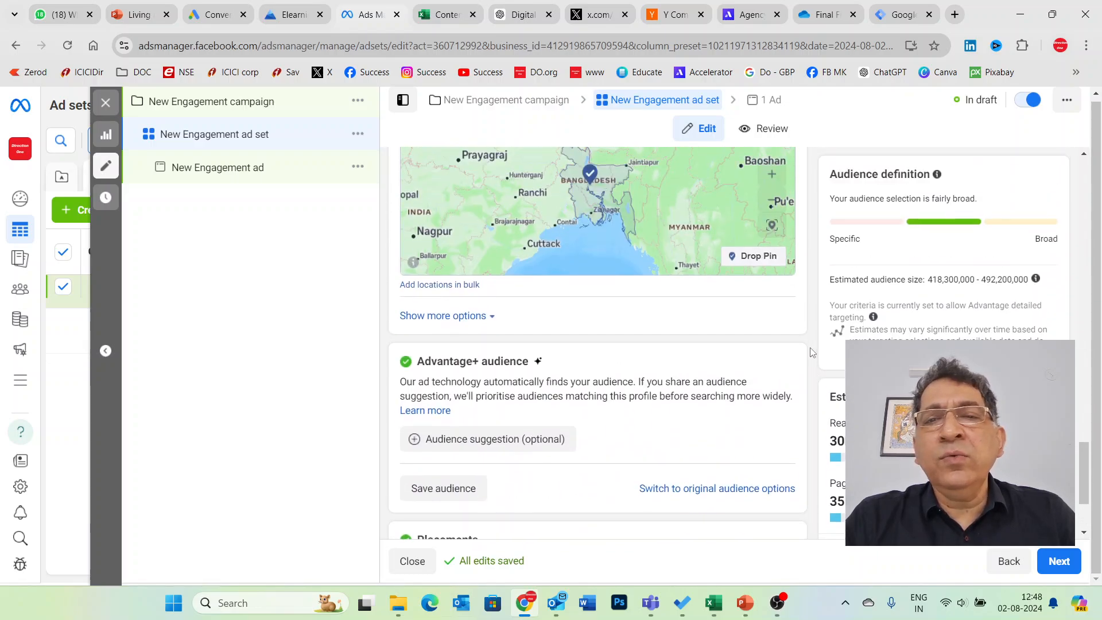
scroll(624, 285, "up", 1)
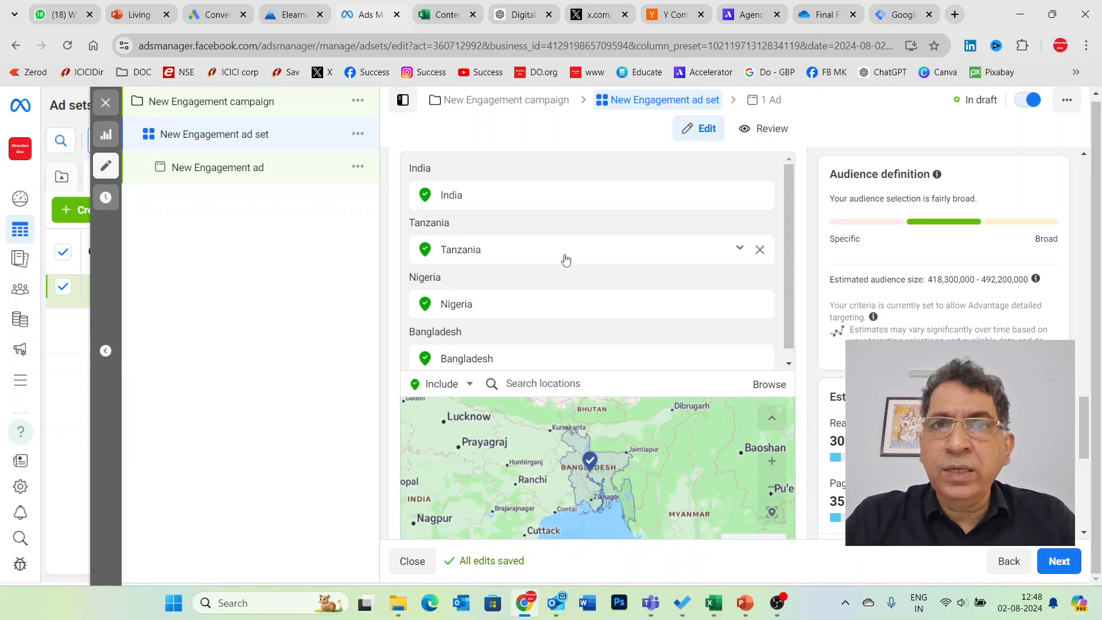
scroll(571, 270, "down", 1)
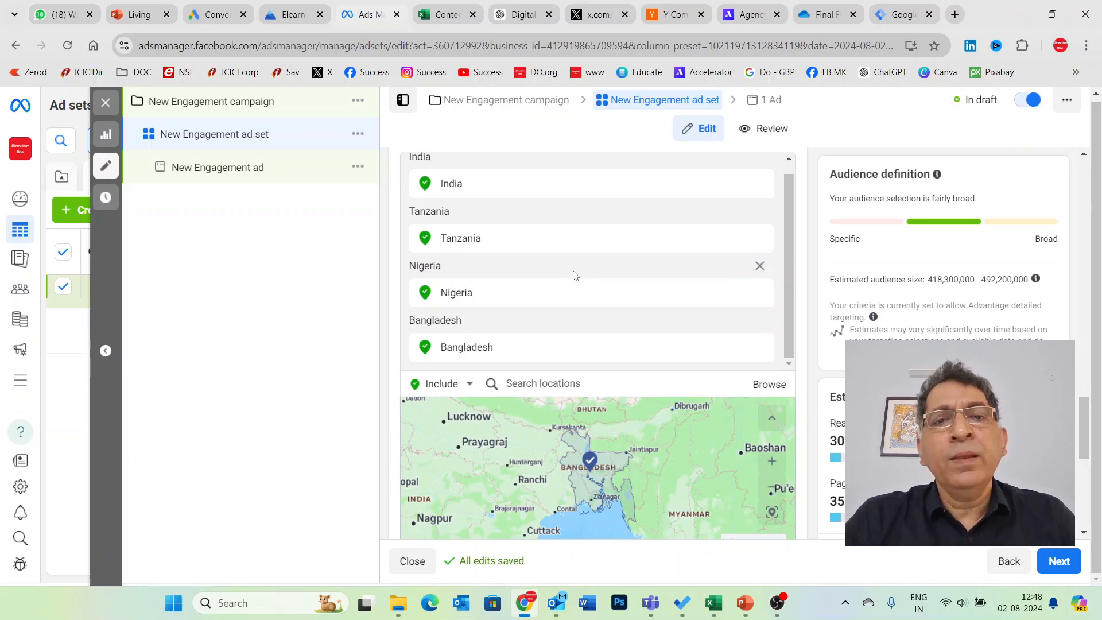
scroll(819, 373, "down", 7)
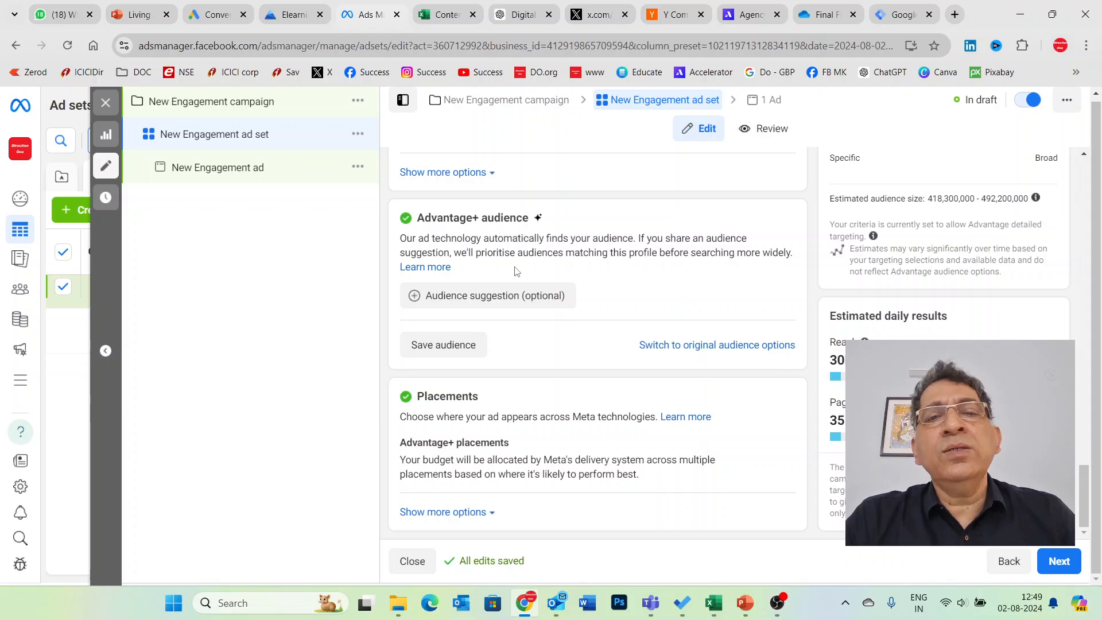
mouse_move(512, 307)
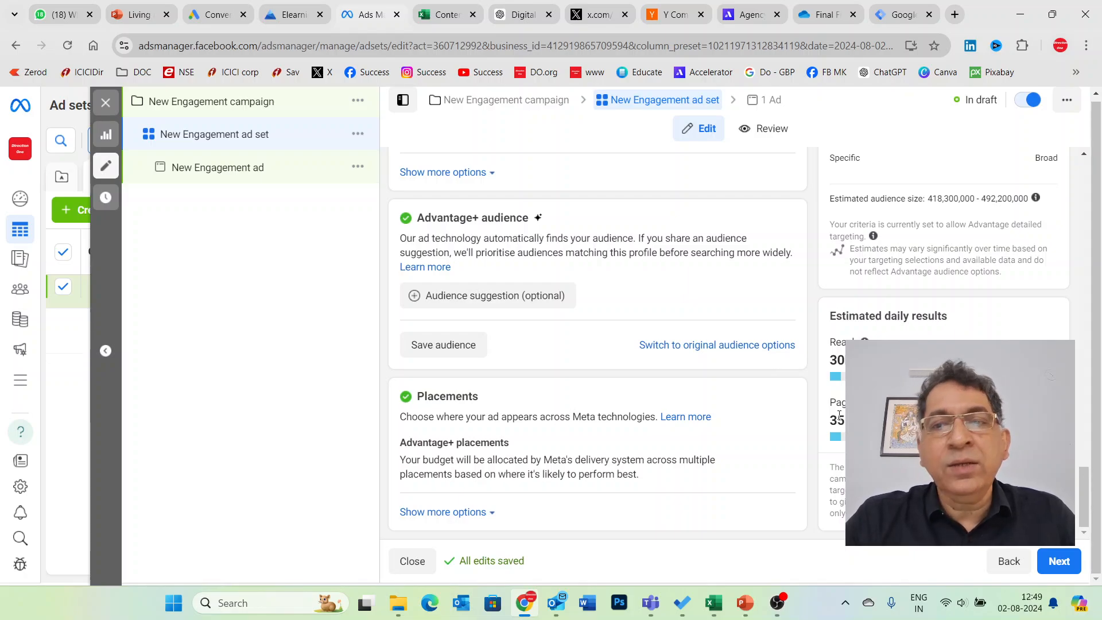
Continue to the ad level and review its identity, multi-advertiser and creative settings.
left_click(1050, 557)
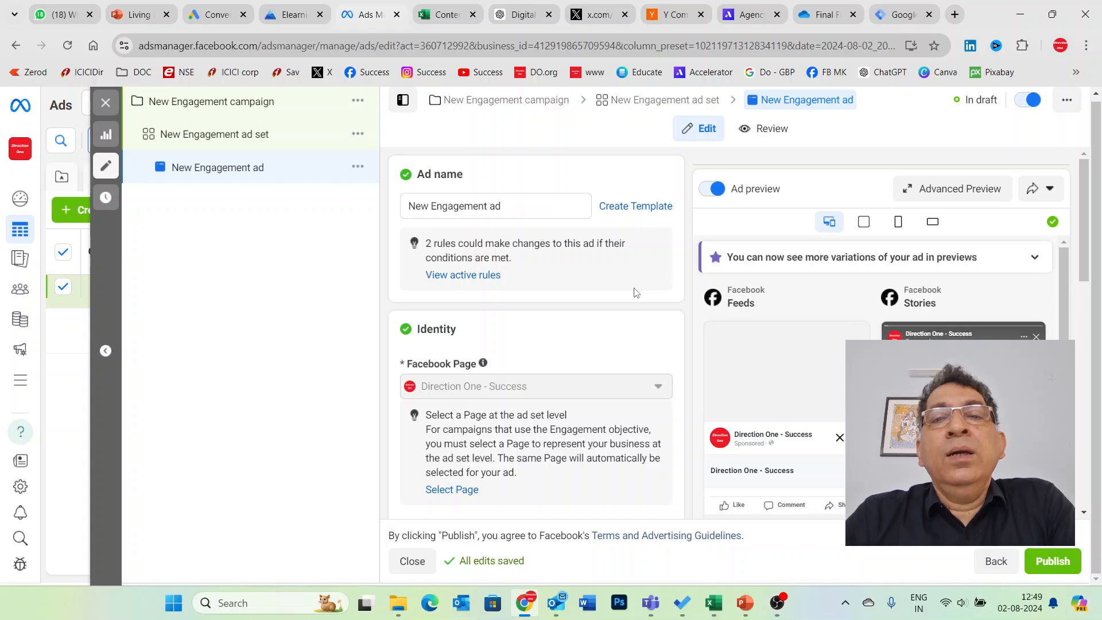
scroll(632, 309, "down", 3)
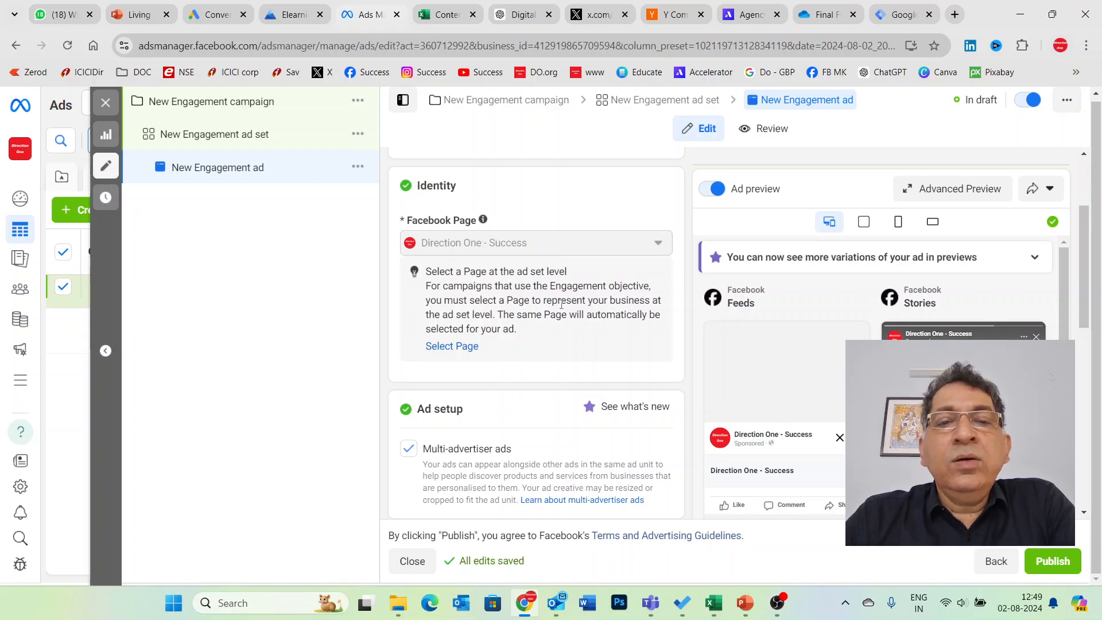
scroll(560, 287, "down", 4)
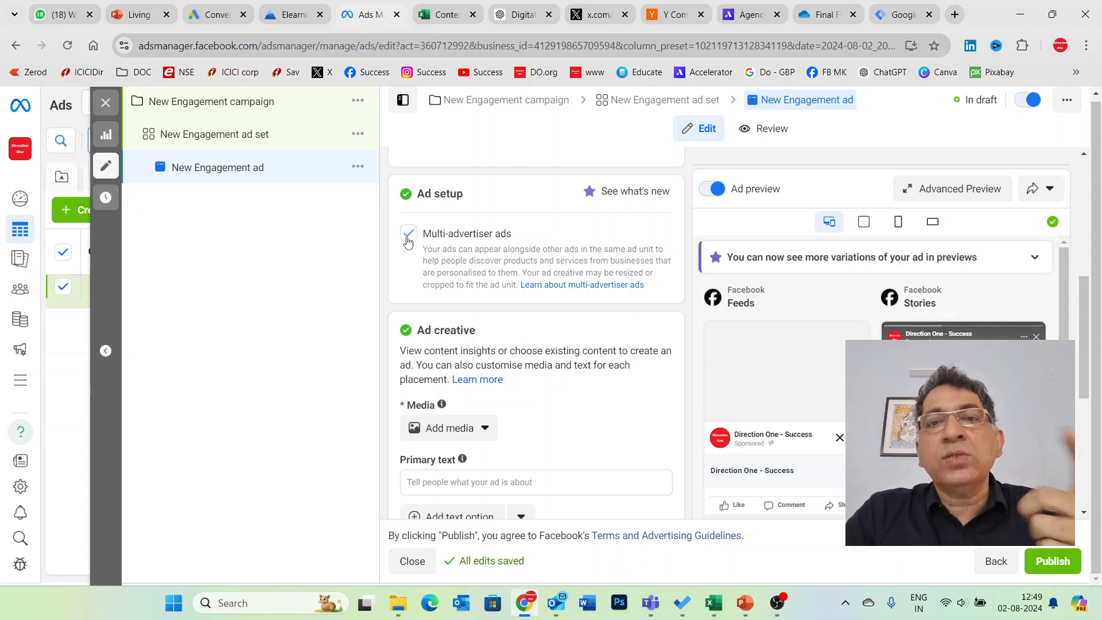
scroll(546, 330, "down", 3)
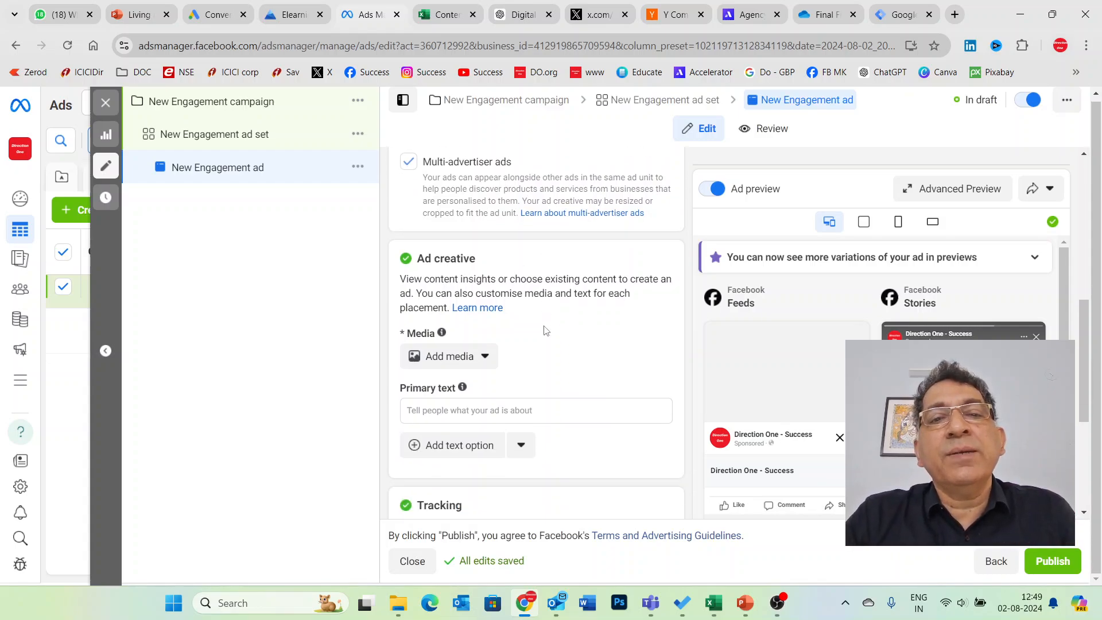
left_click(486, 287)
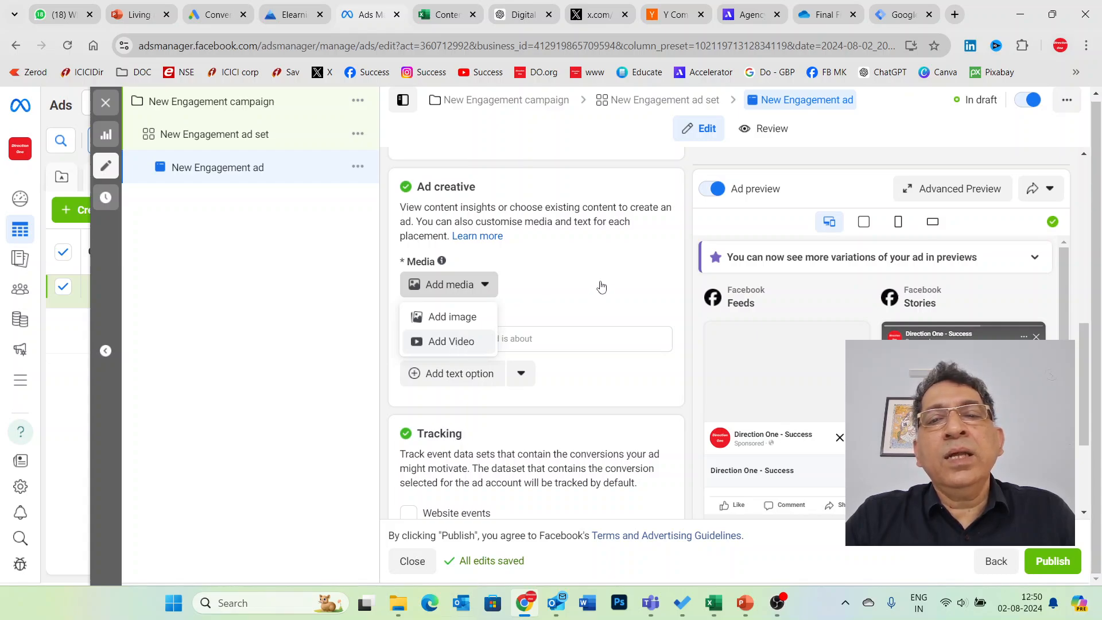
left_click(451, 341)
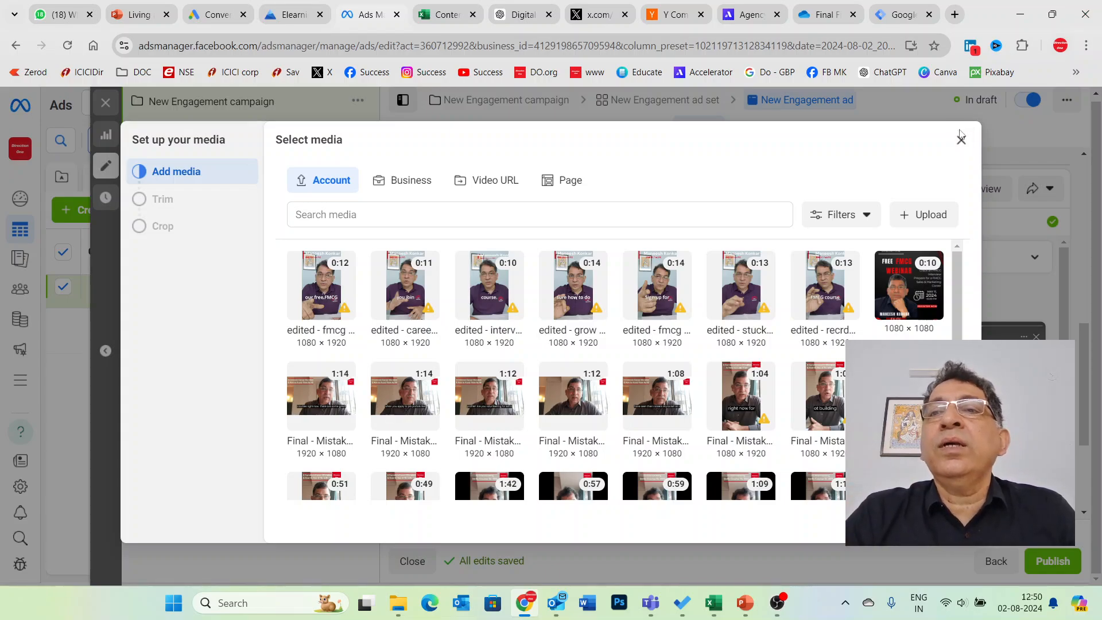
left_click(962, 148)
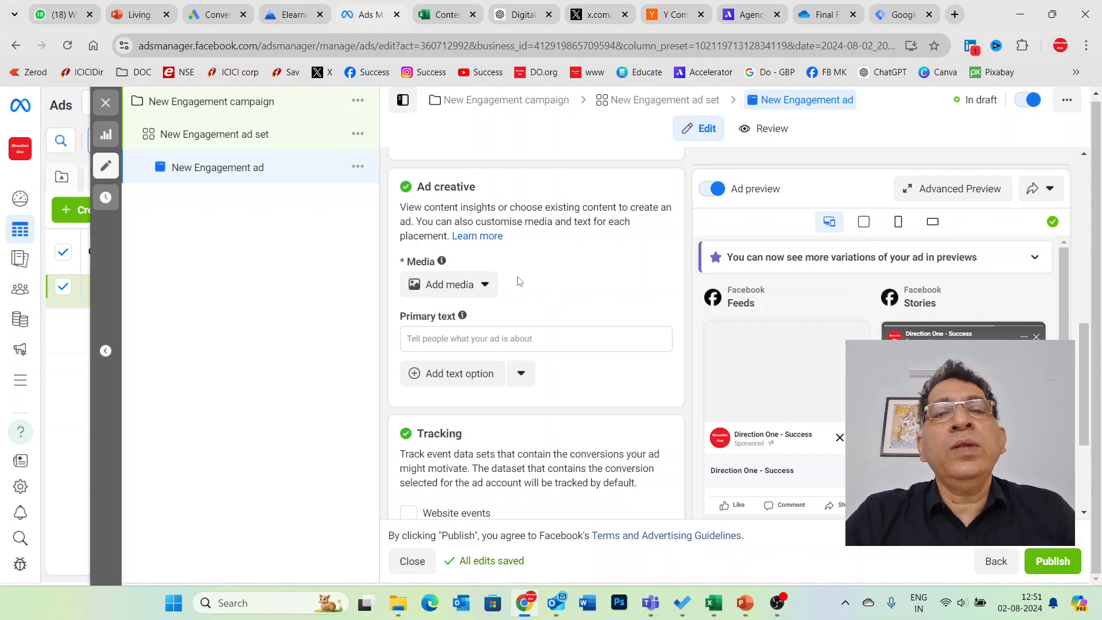
Add the account video "edited - interview 2.mp4" as the ad creative's media.
left_click(495, 268)
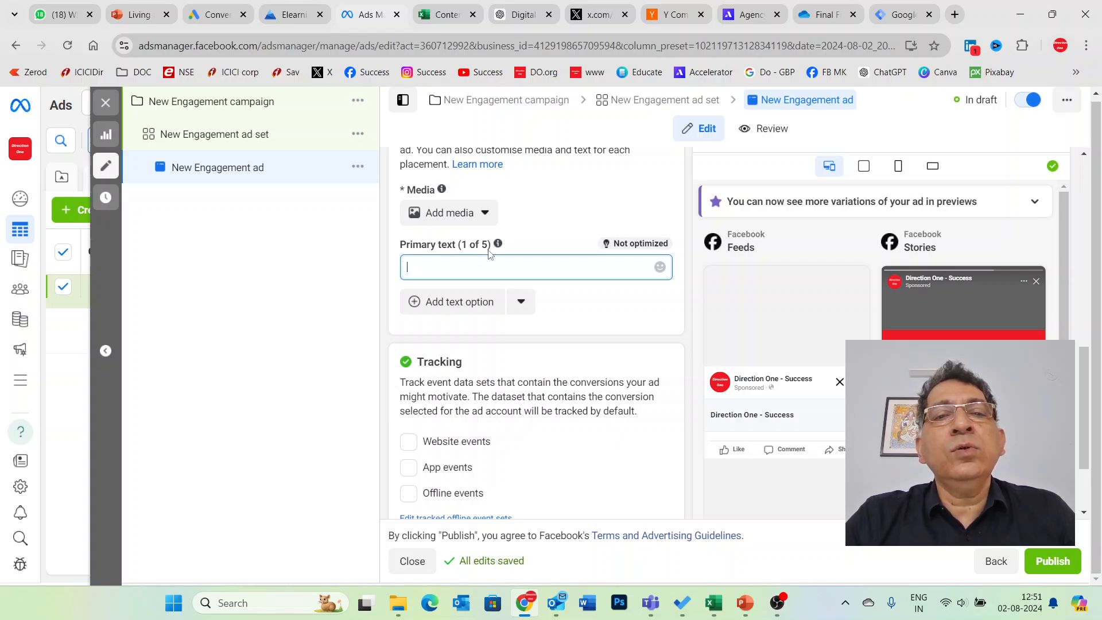
scroll(491, 255, "up", 1)
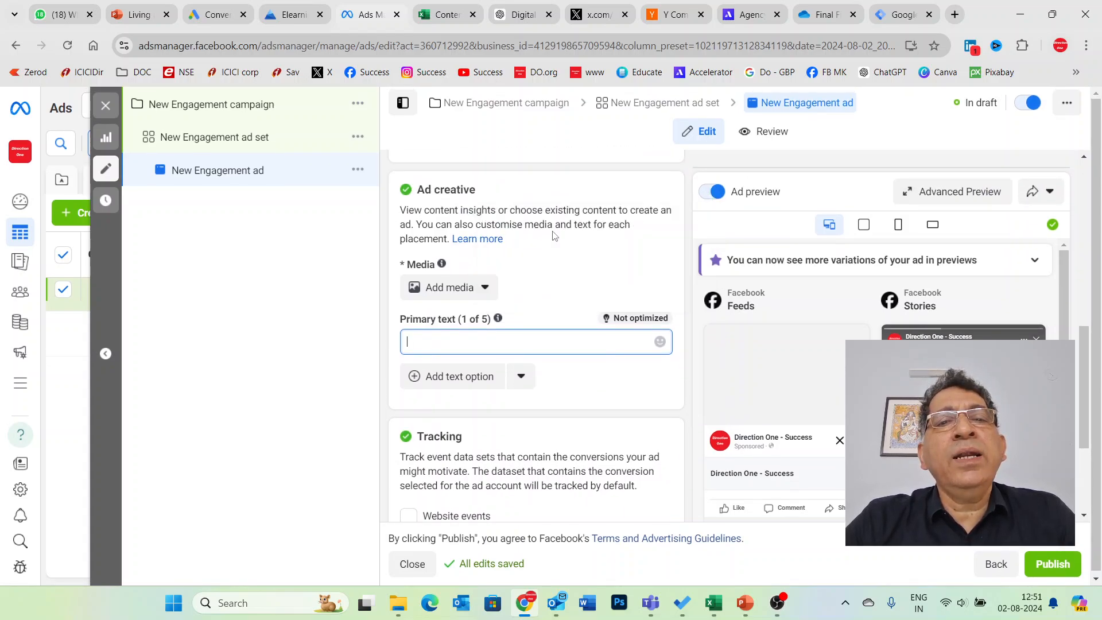
scroll(555, 236, "up", 2)
scroll(556, 236, "down", 1)
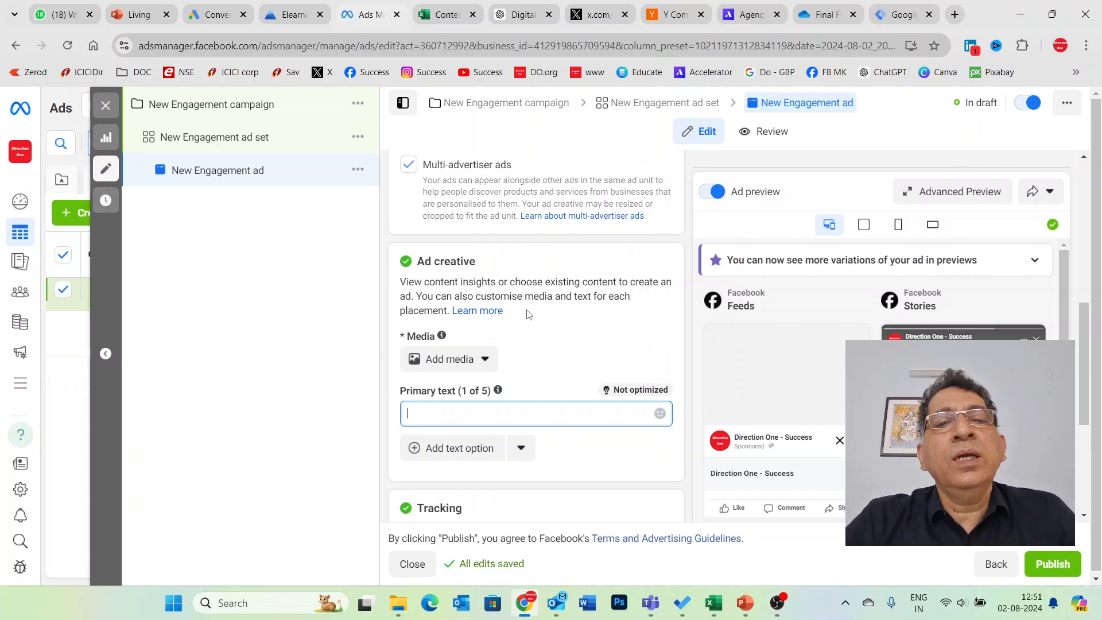
scroll(556, 235, "down", 2)
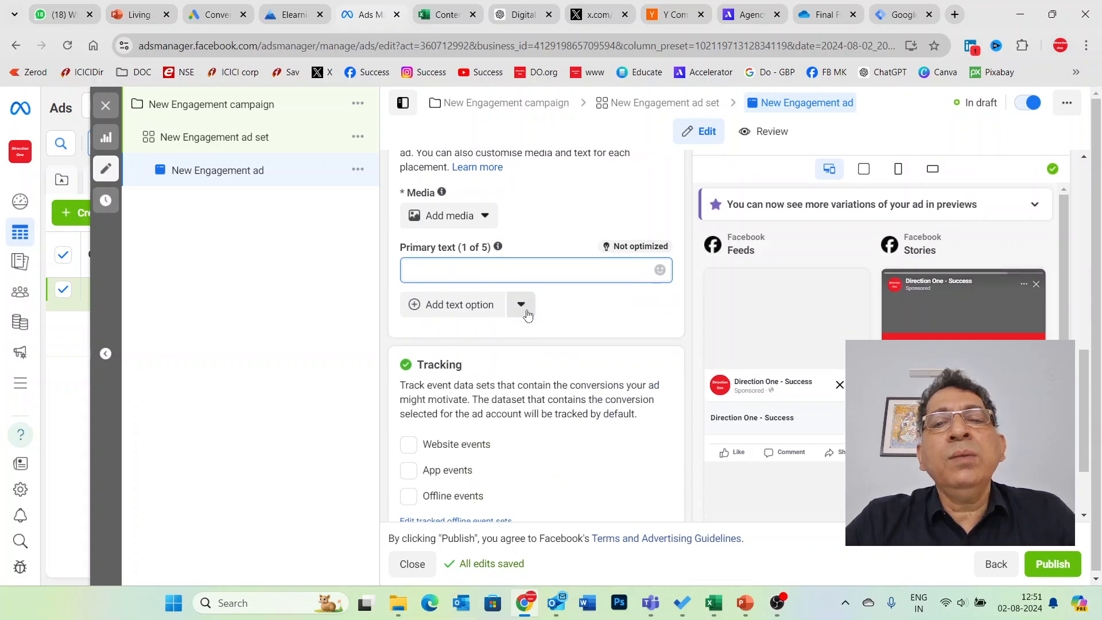
left_click(474, 216)
left_click(450, 273)
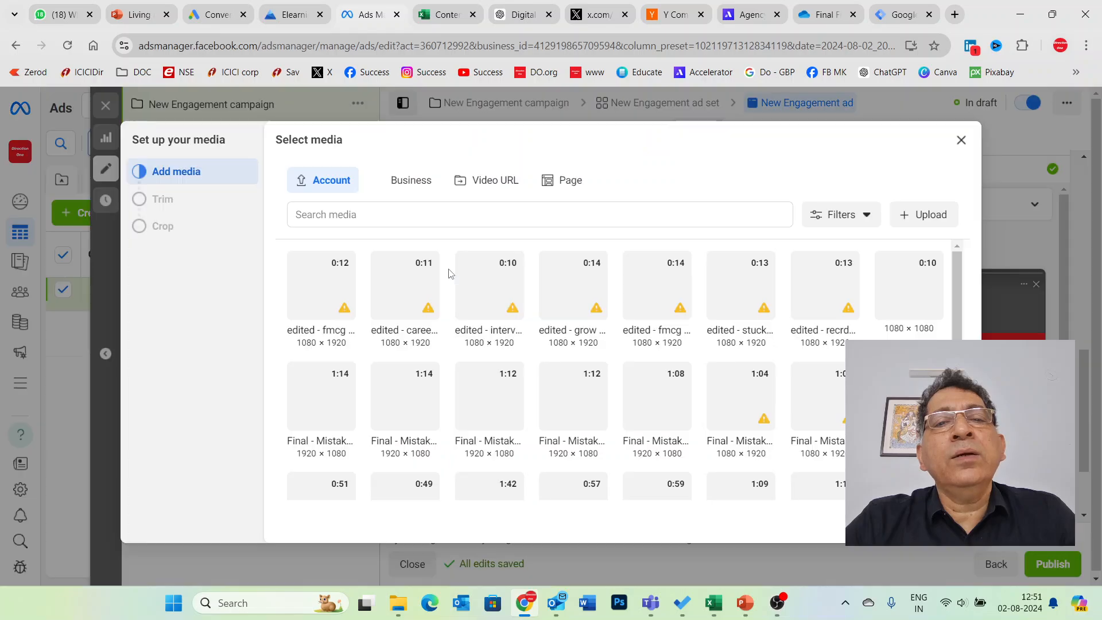
left_click(414, 287)
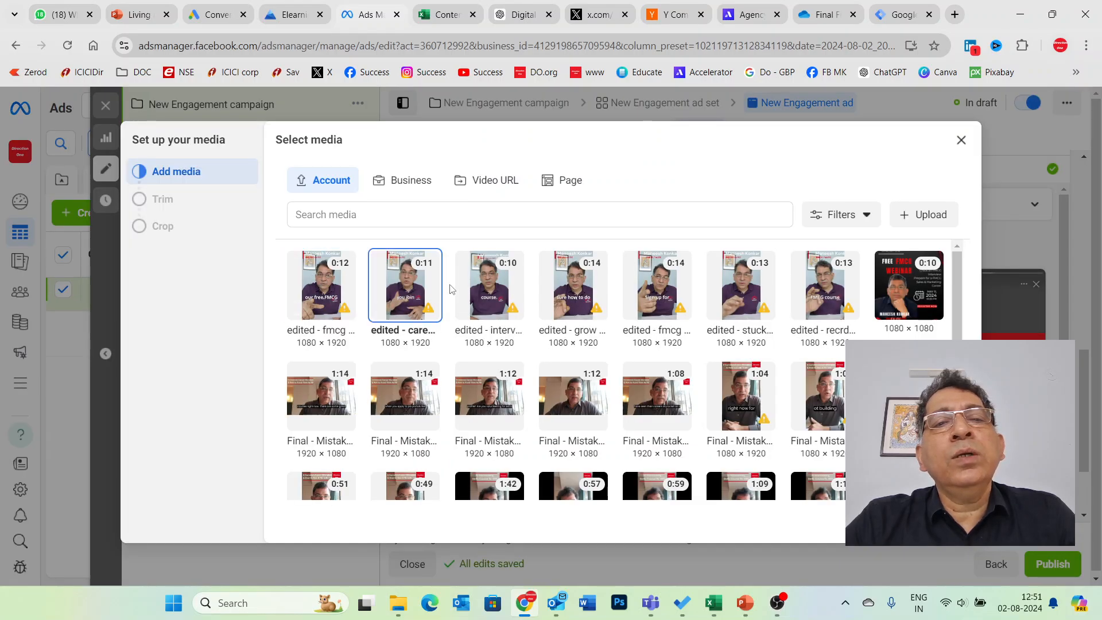
left_click(490, 294)
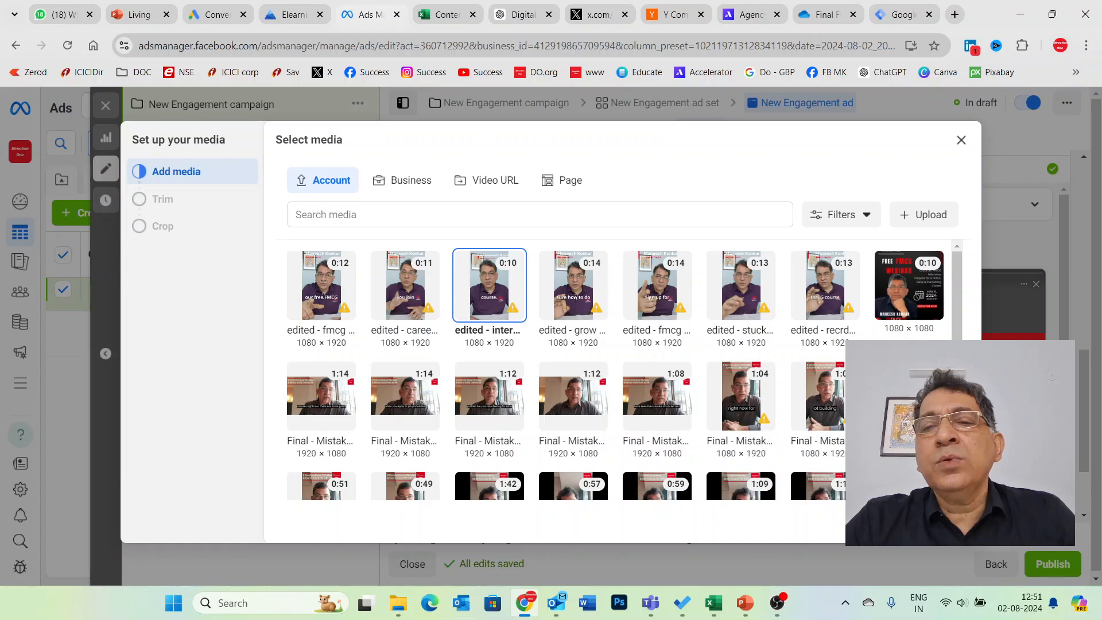
left_click(942, 521)
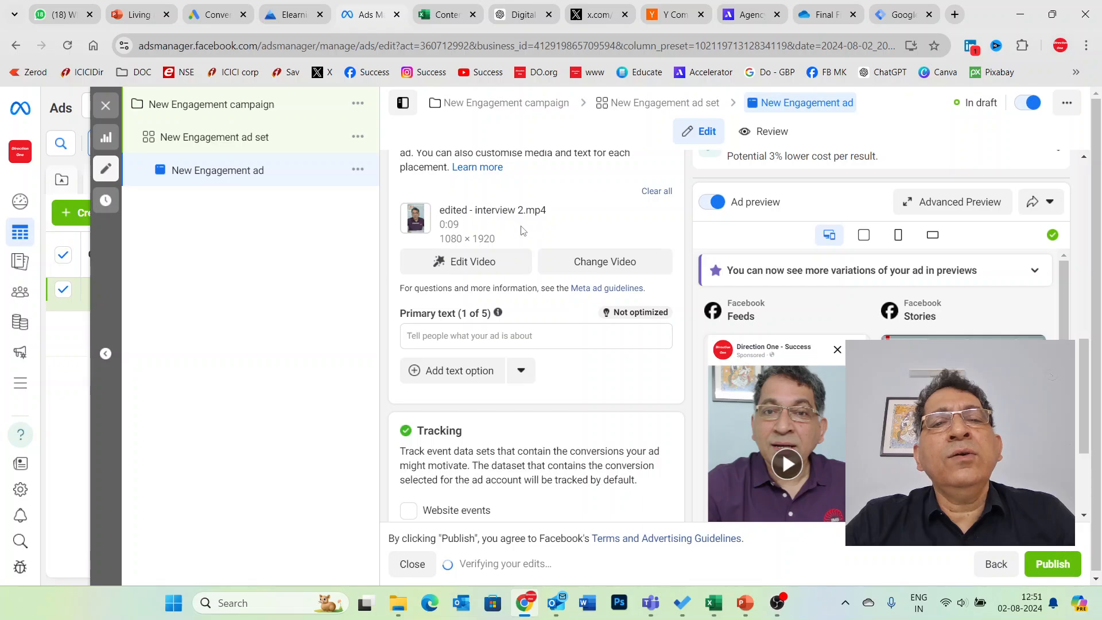
Enable website events tracking for the ad, leaving the primary text empty.
left_click(484, 339)
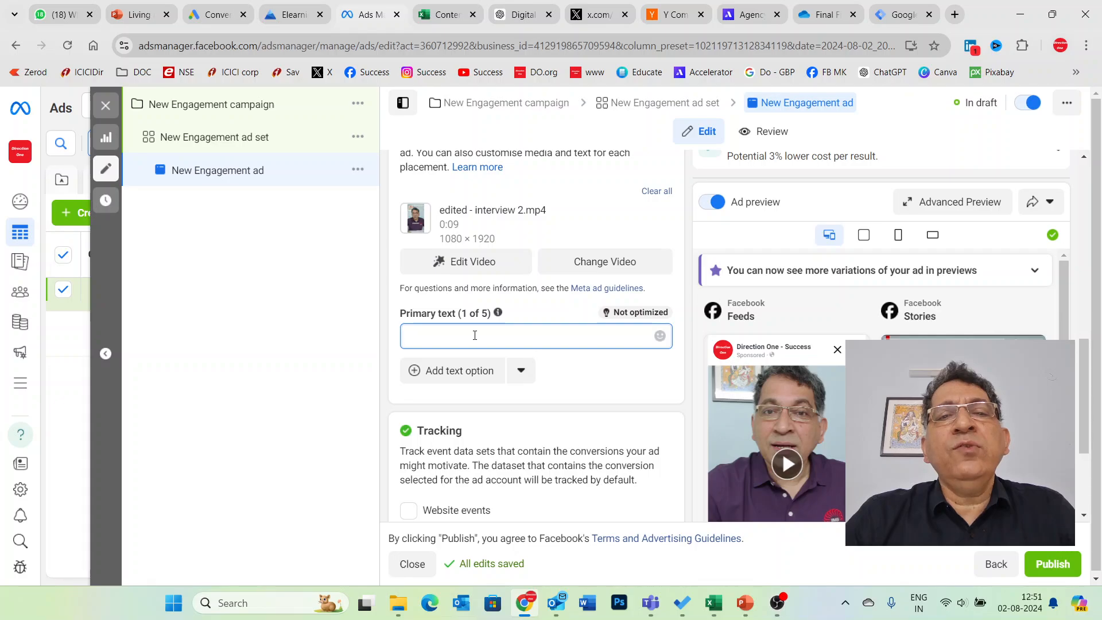
scroll(496, 349, "down", 3)
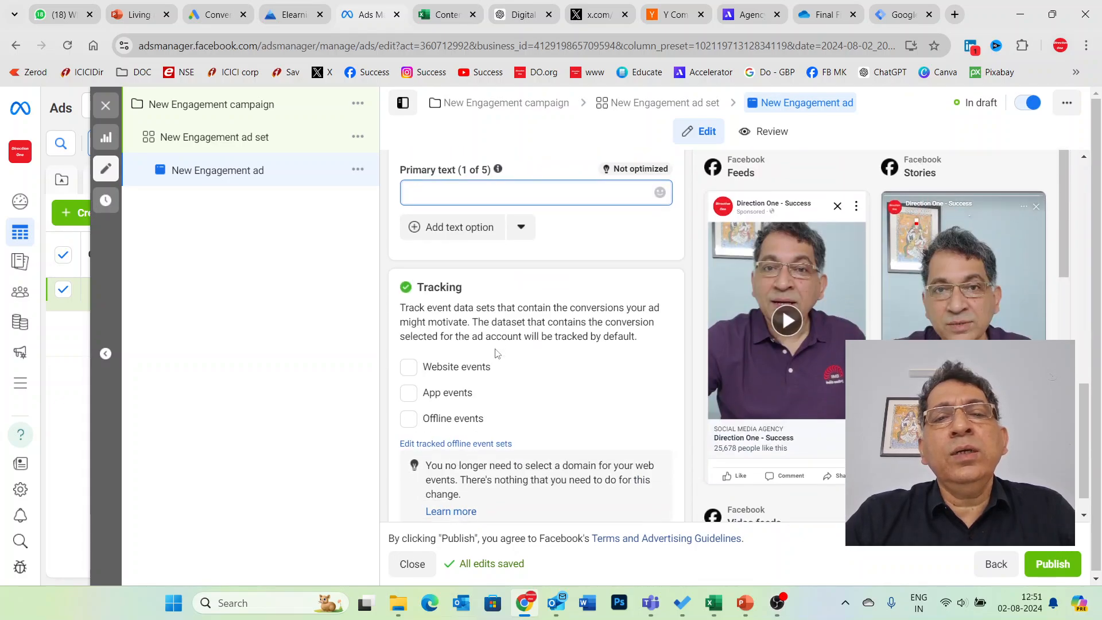
left_click(409, 330)
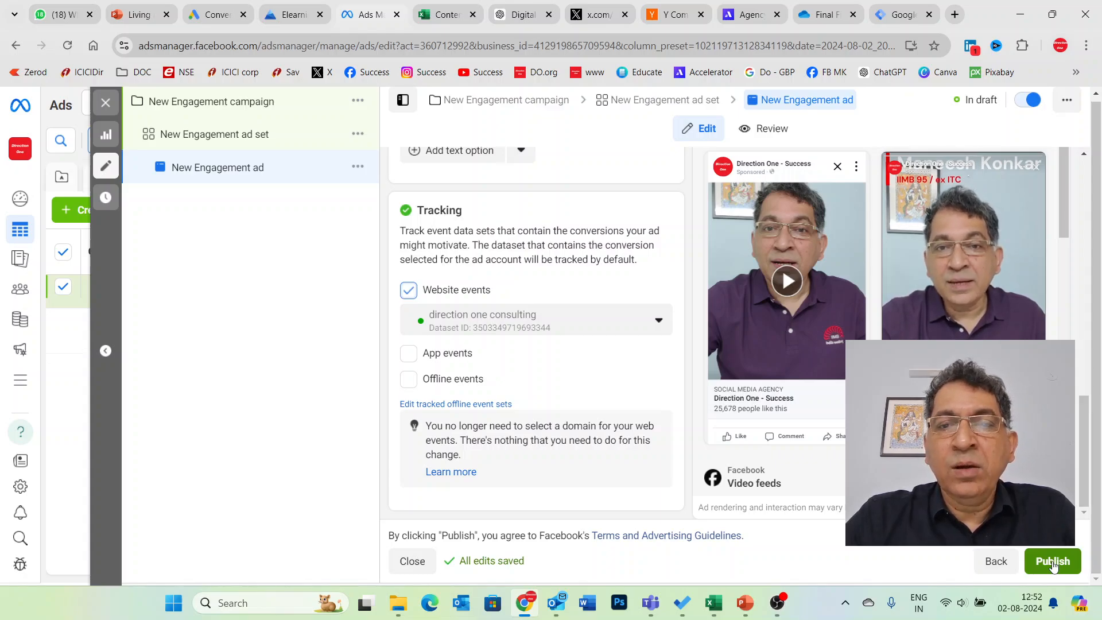
mouse_move(742, 612)
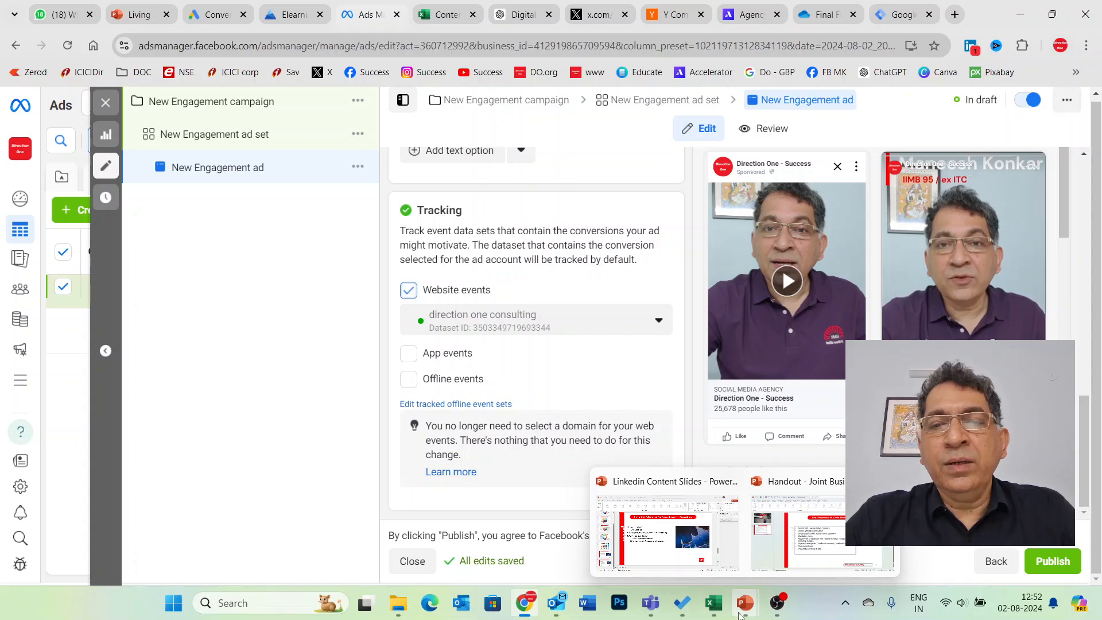